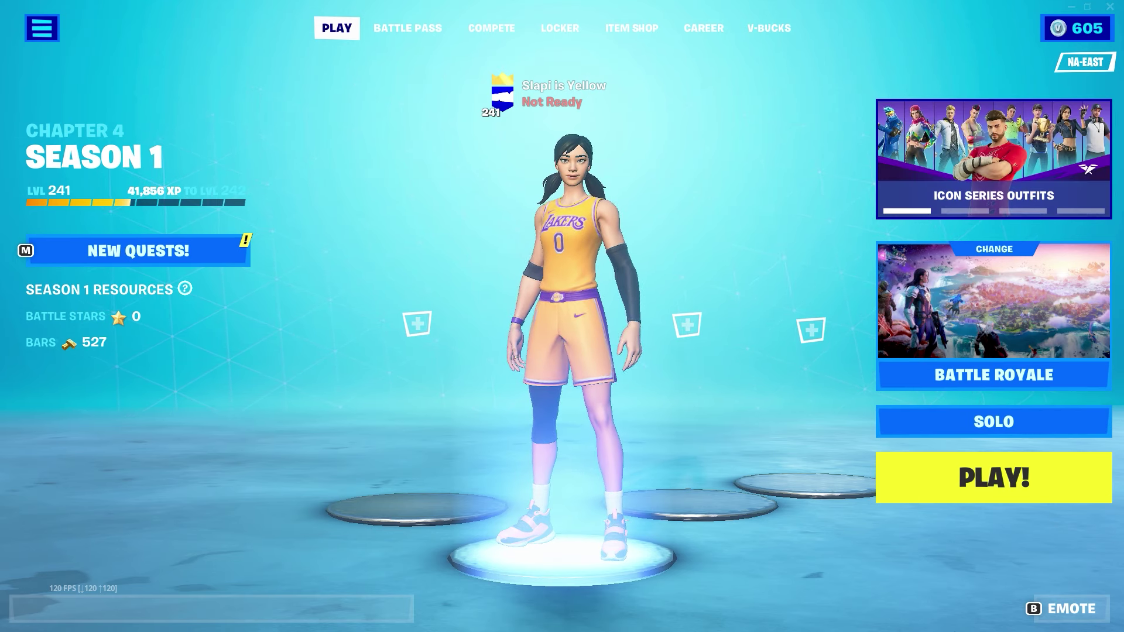
Step: Switch Fortnite's side panel to the Menu tab to reach the Video settings
click(41, 27)
click(25, 529)
Step: Turn off Record Replays, Large Team and Creative Mode Replays in the Game settings
click(216, 99)
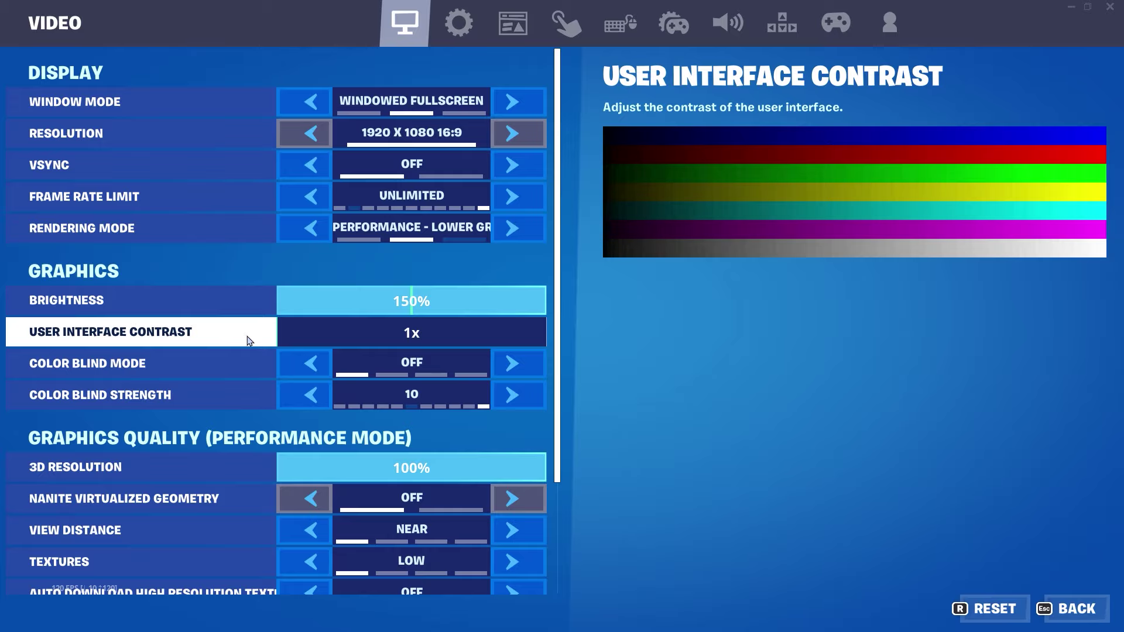
click(476, 26)
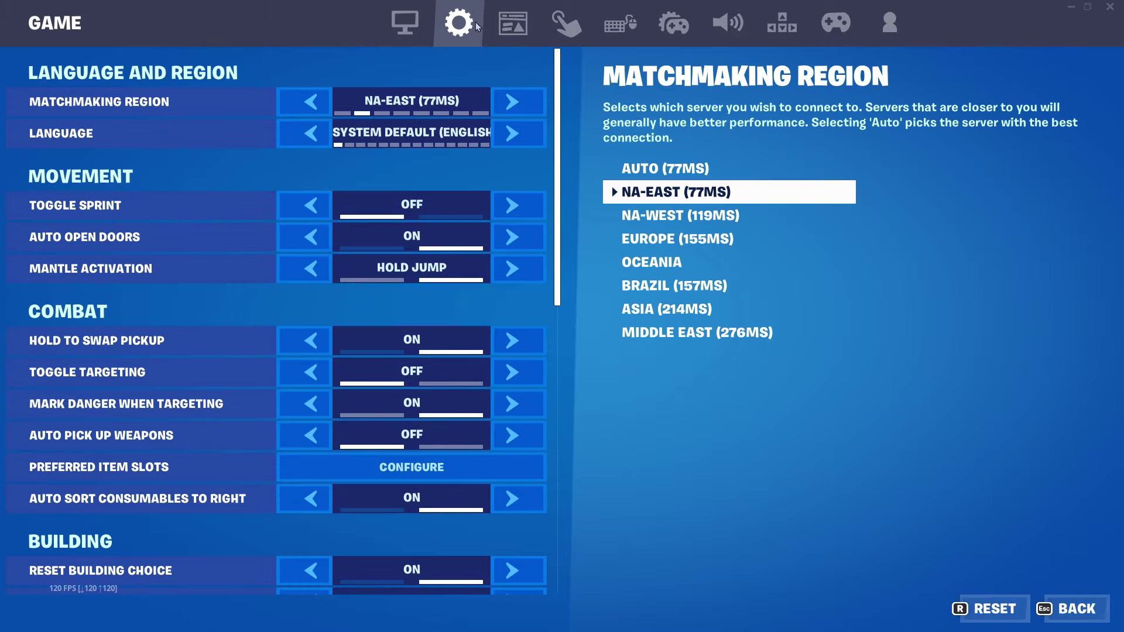
scroll(467, 291, down, 10)
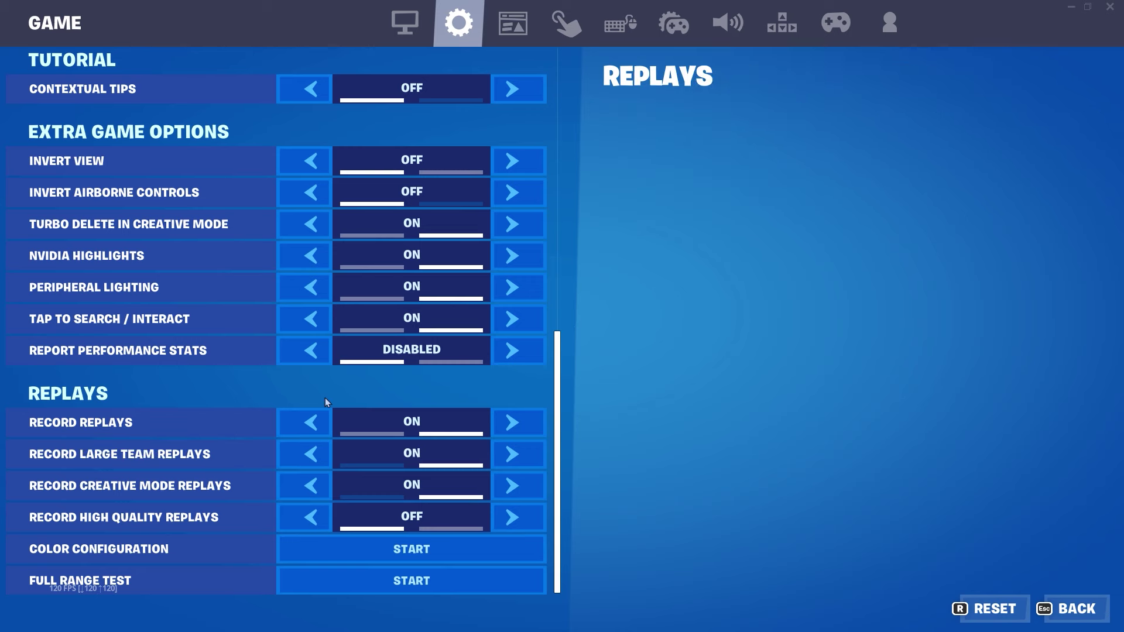
click(297, 487)
click(297, 429)
click(304, 446)
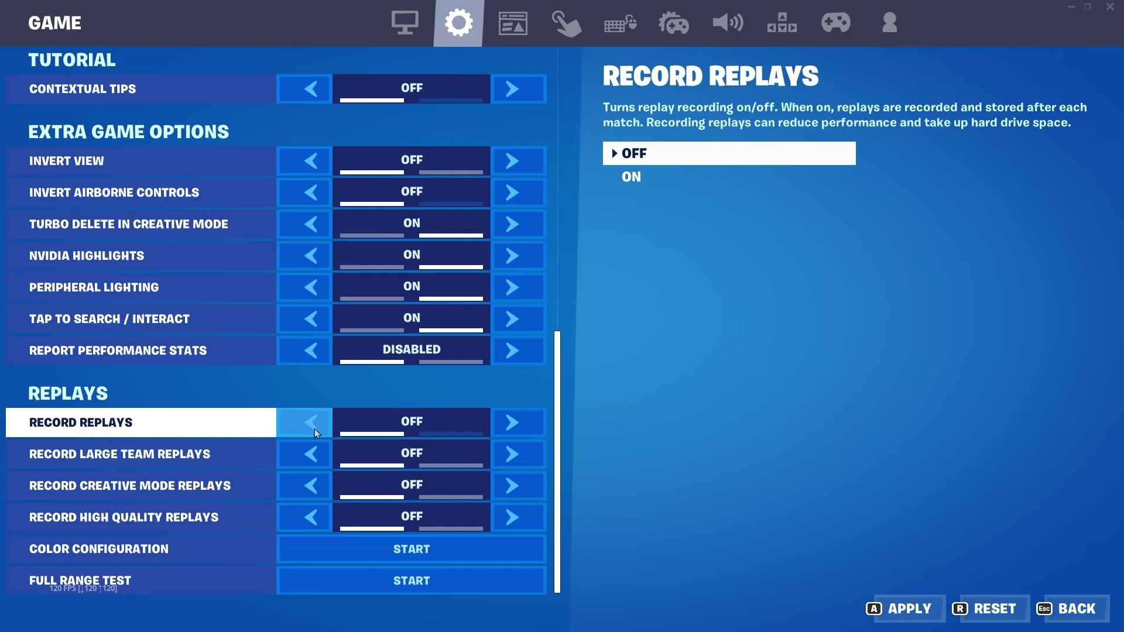
Step: Apply the replay changes, then set Audio sound quality to High
key(a)
click(737, 19)
click(329, 352)
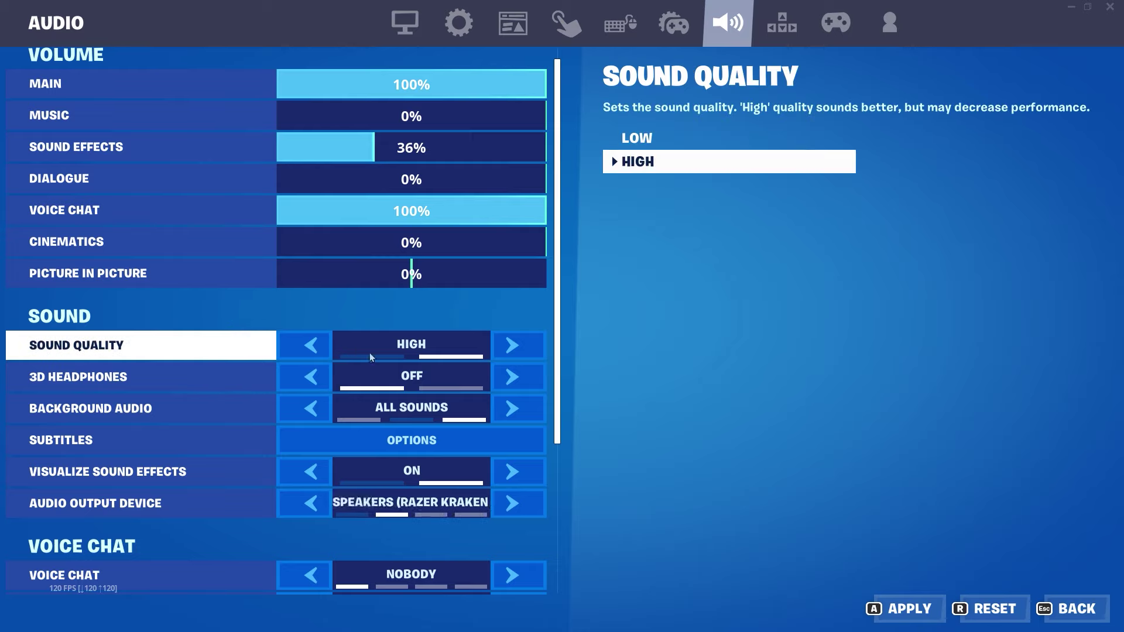
Step: Set Sound Quality to Low and leave Subtitles off in the subtitle options
click(295, 351)
scroll(294, 348, down, 2)
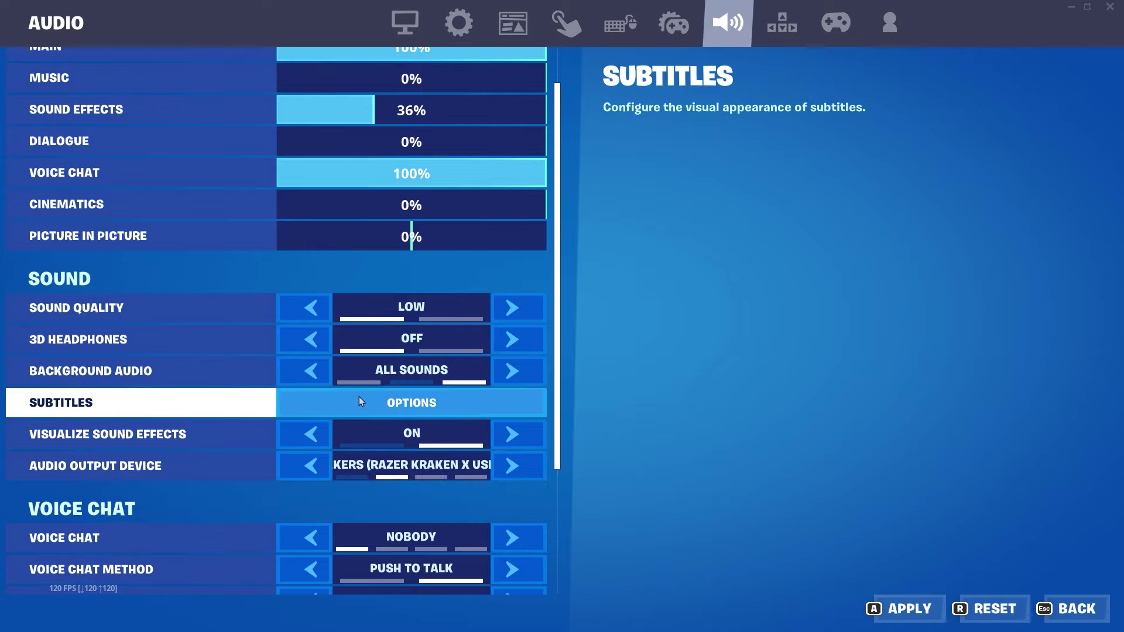
click(377, 402)
click(521, 102)
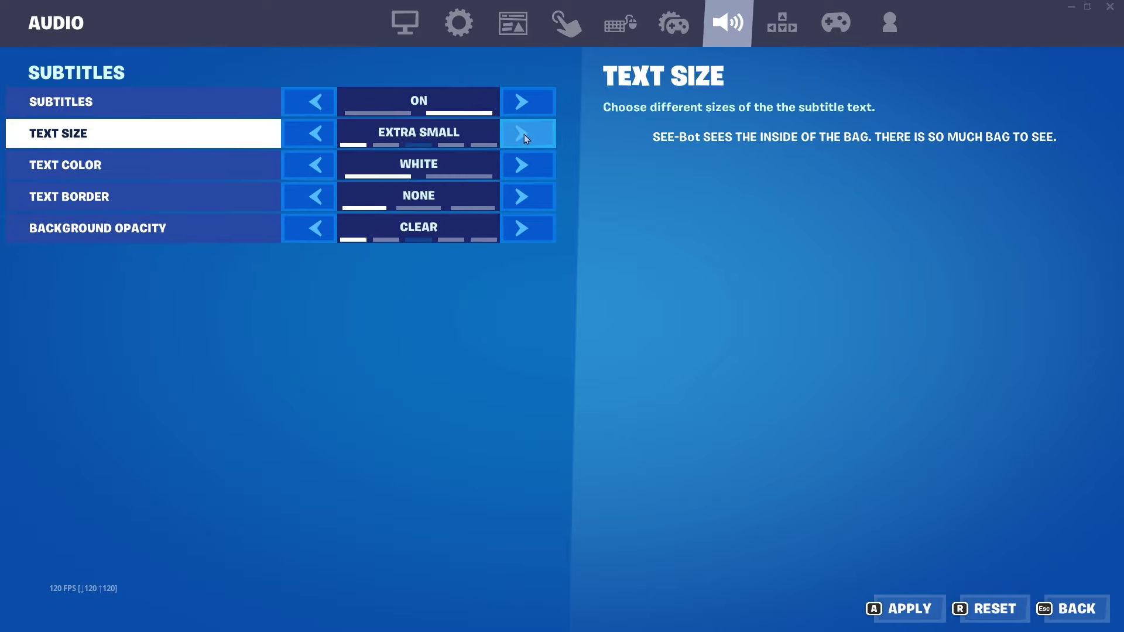
click(310, 100)
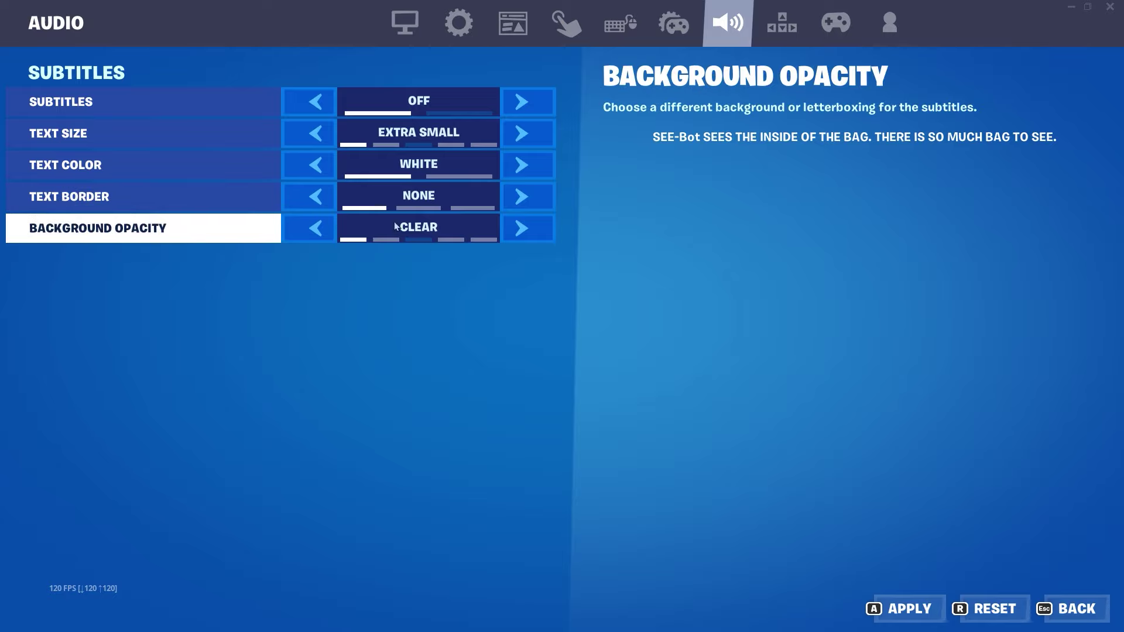
click(1106, 613)
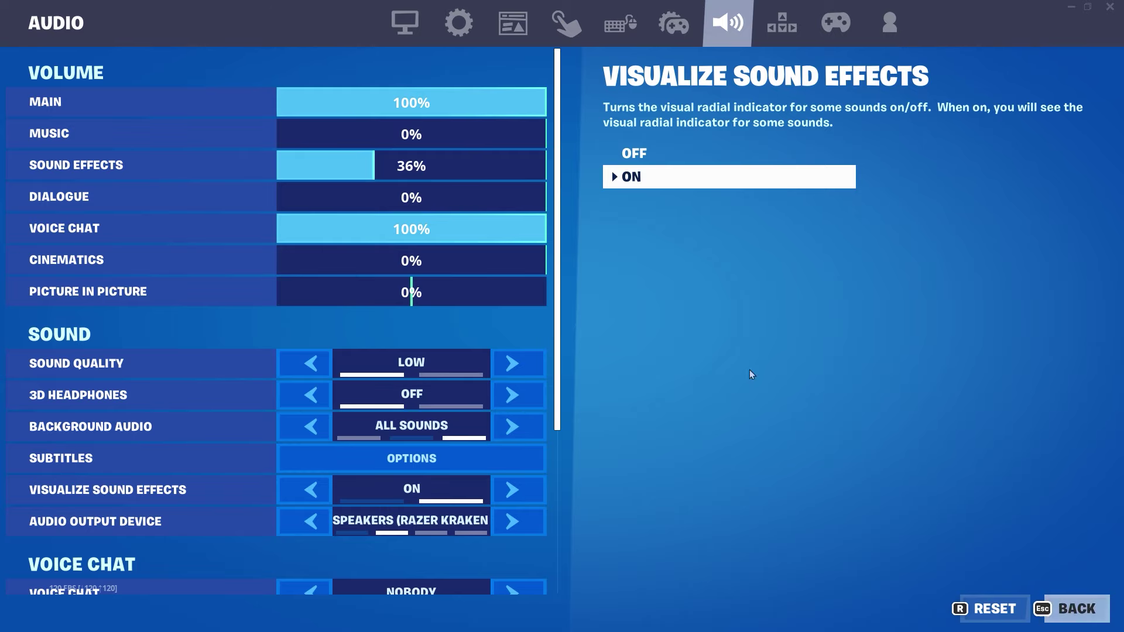
Step: Set the Video Window Mode to Fullscreen and the resolution to 1280 x 720
click(384, 7)
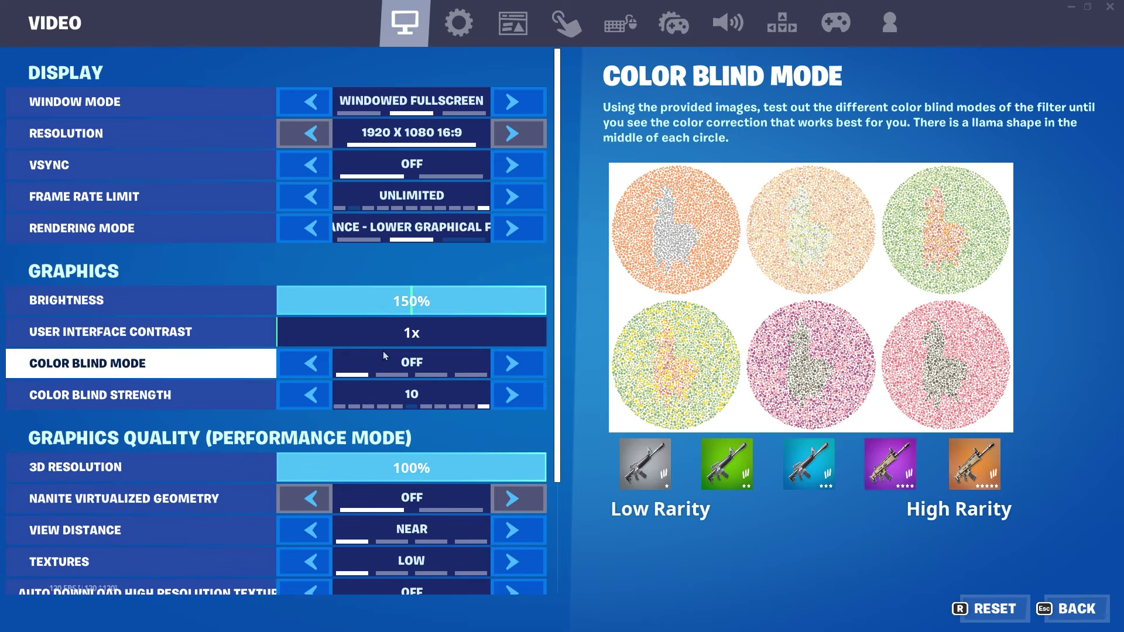
scroll(383, 350, down, 3)
scroll(391, 347, up, 3)
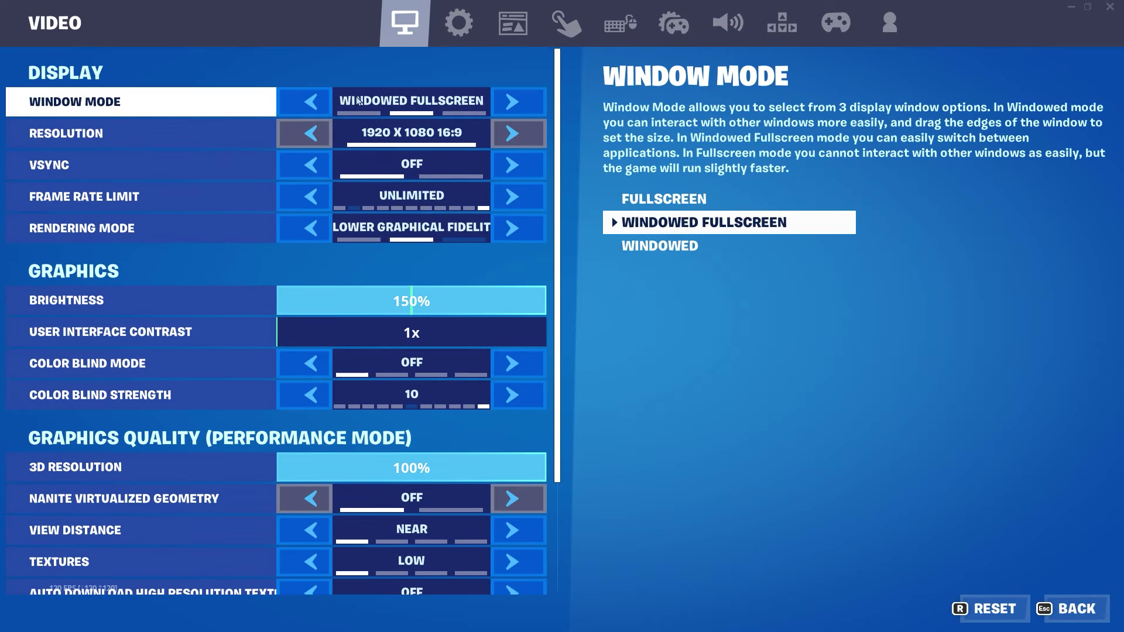
click(311, 102)
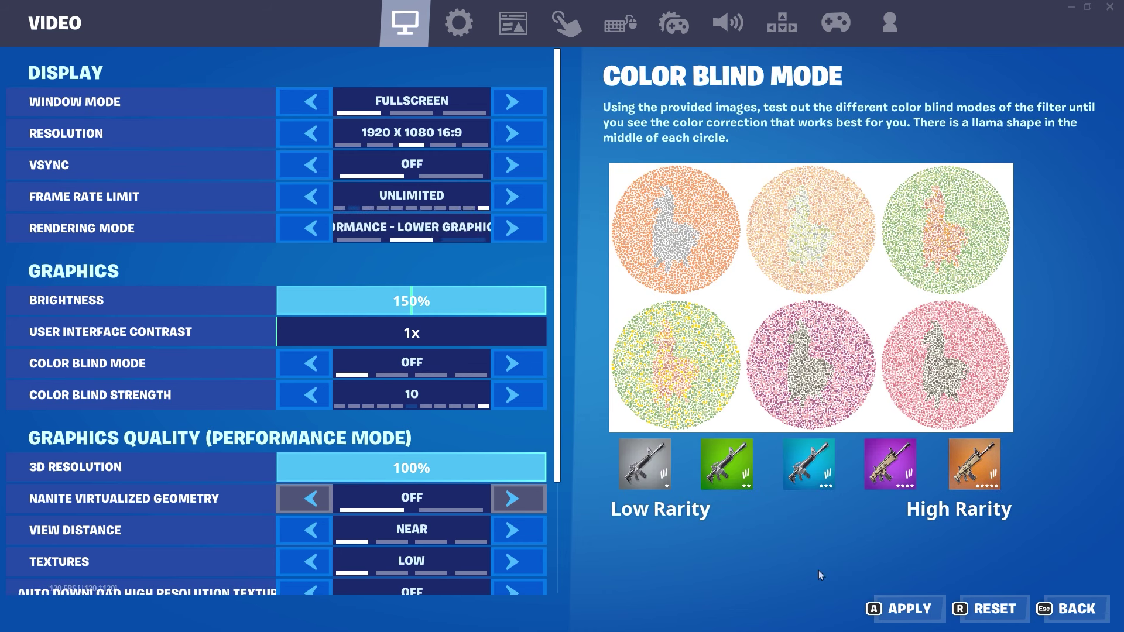
click(310, 136)
click(310, 136)
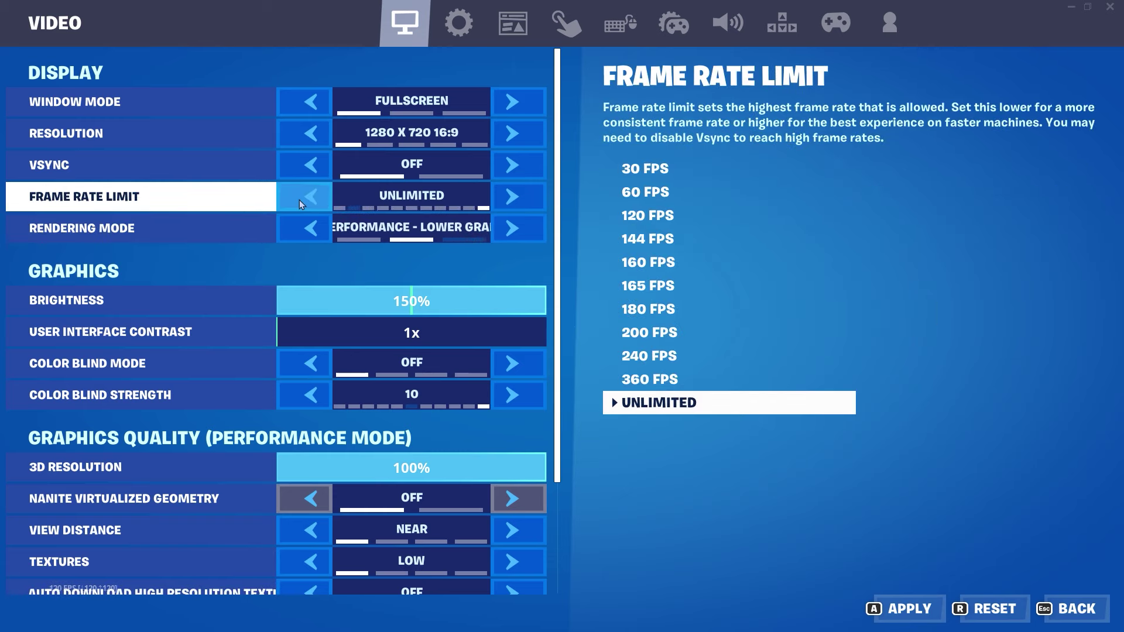
Step: Cycle the Frame Rate Limit from 30 FPS through Unlimited, settling on 240 FPS
click(504, 195)
click(504, 195)
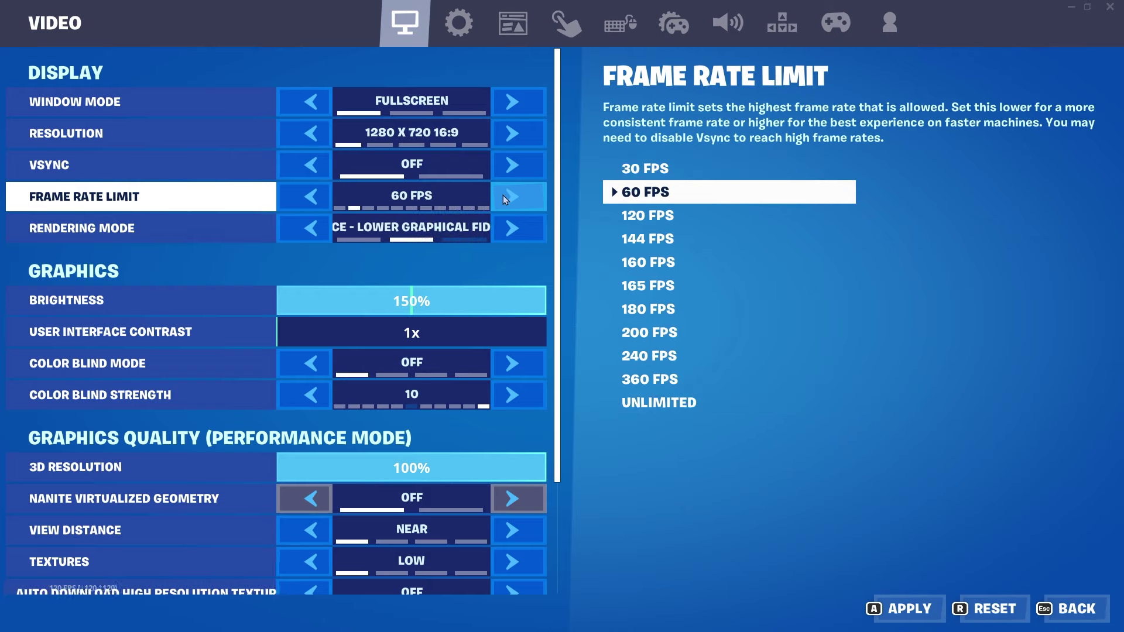
click(503, 195)
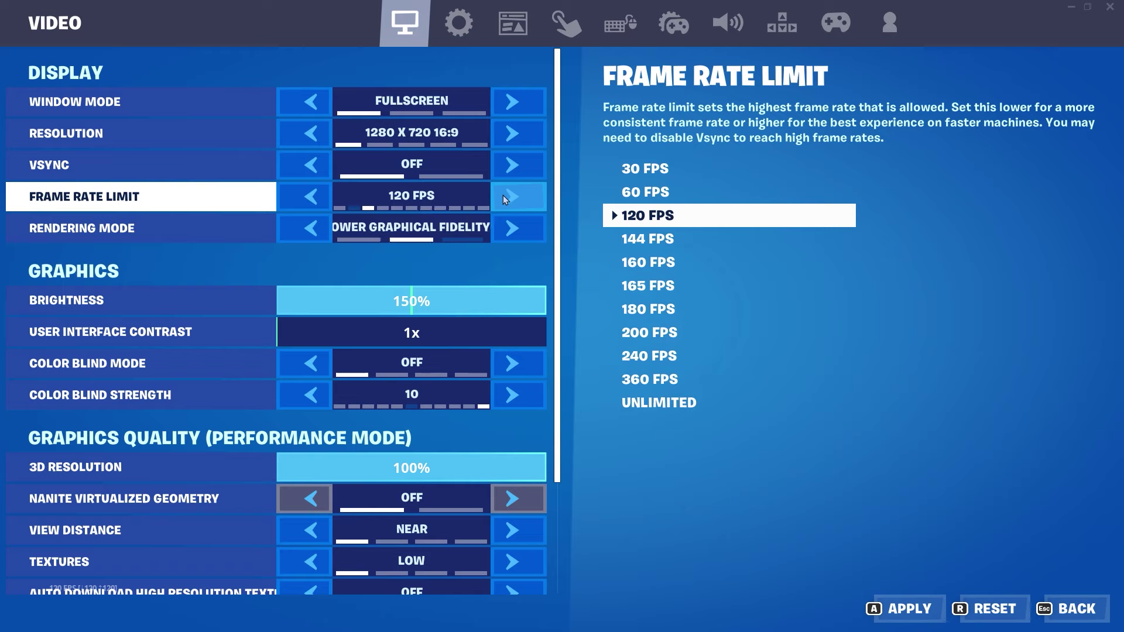
click(503, 195)
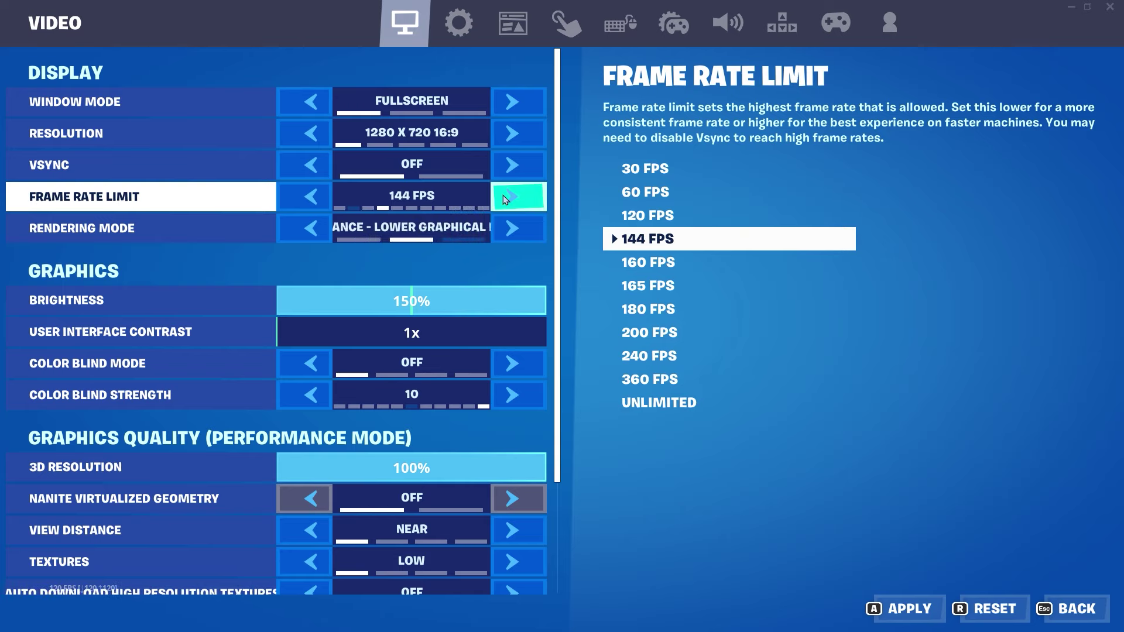
click(503, 195)
click(504, 195)
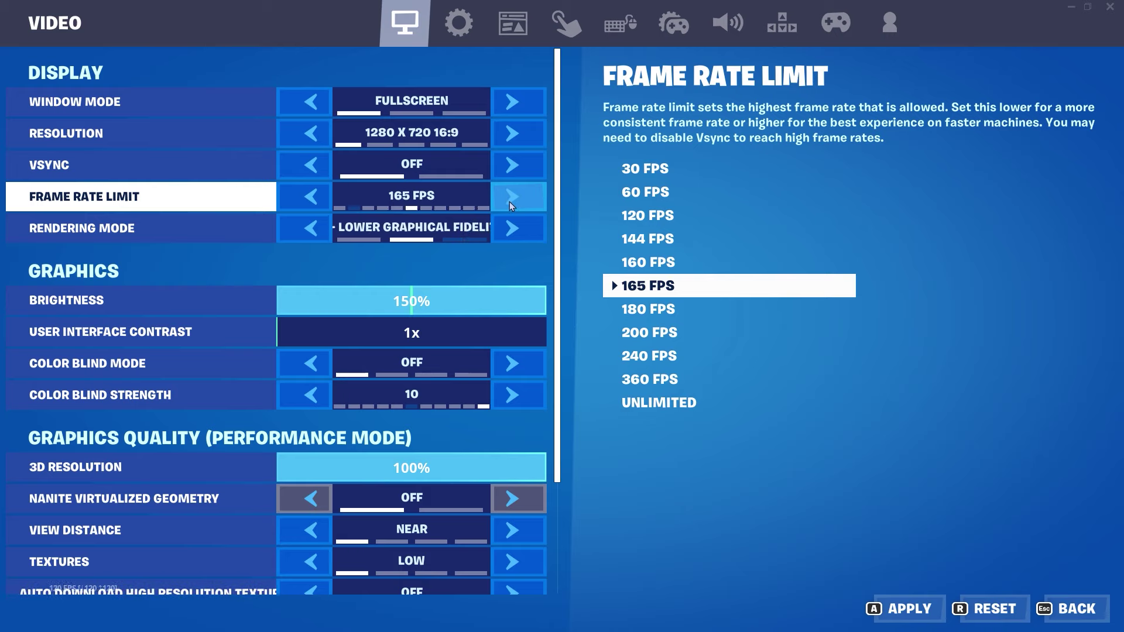
click(509, 201)
click(510, 201)
click(510, 201)
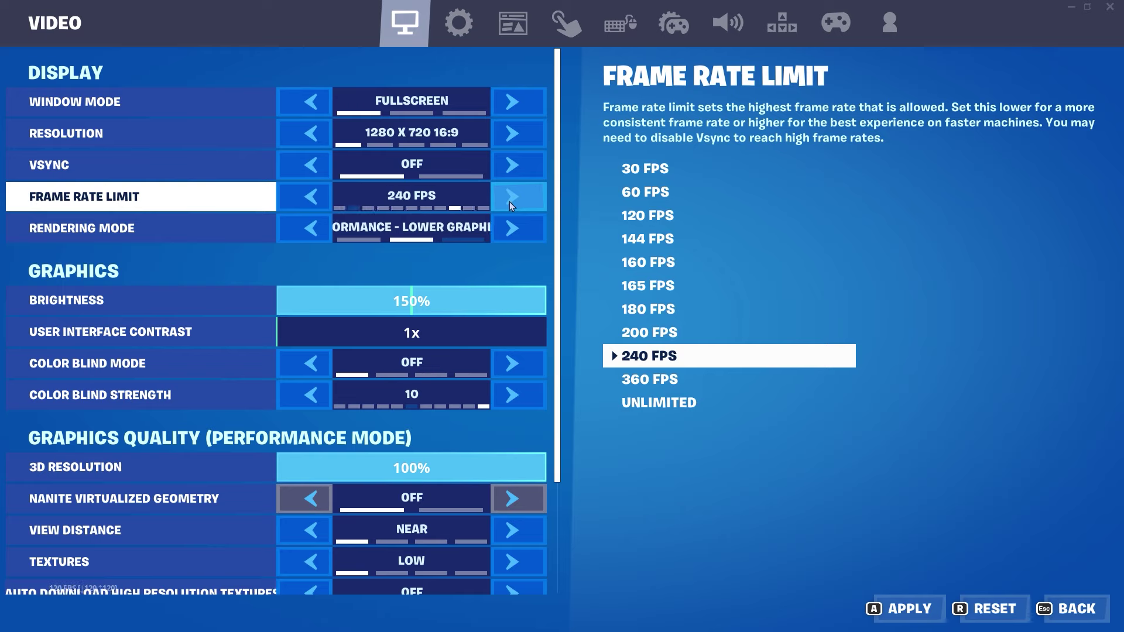
click(509, 202)
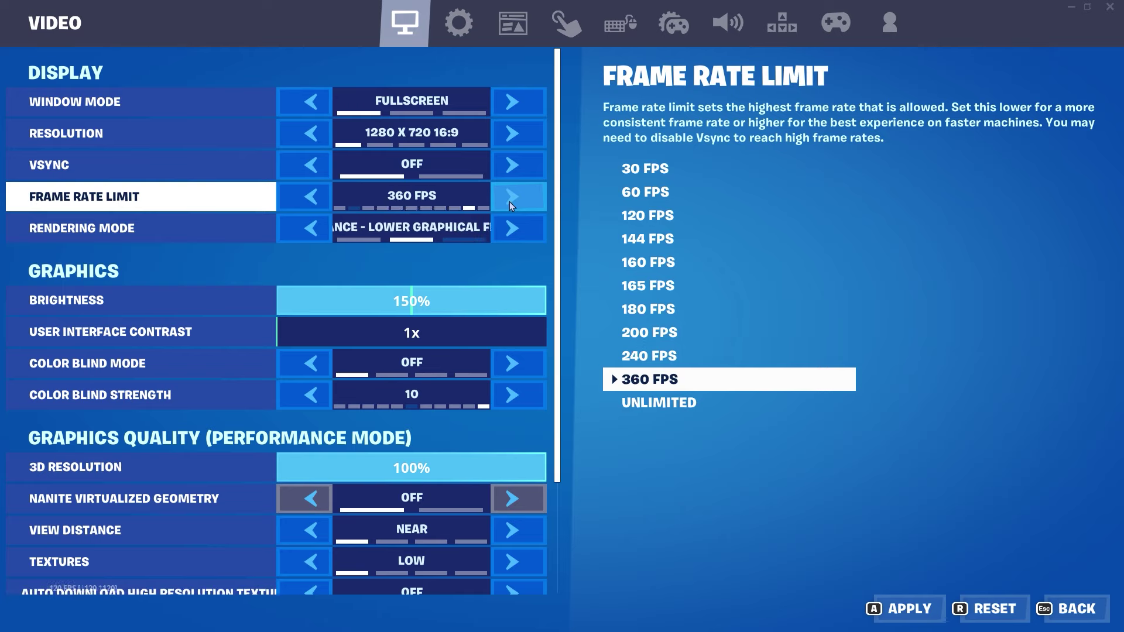
click(515, 199)
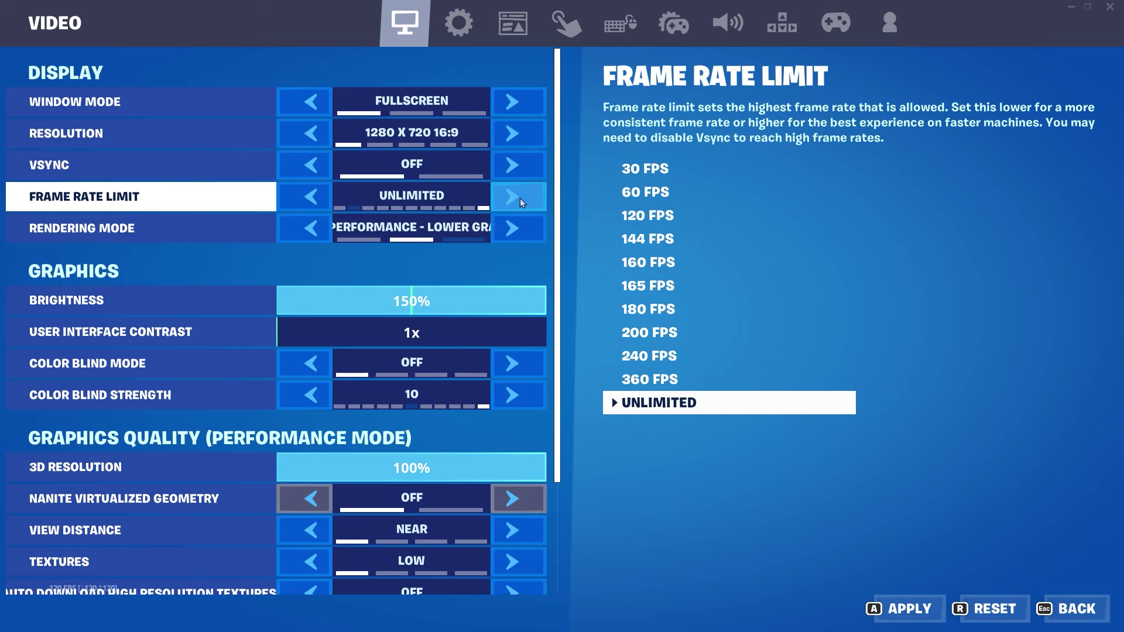
click(310, 197)
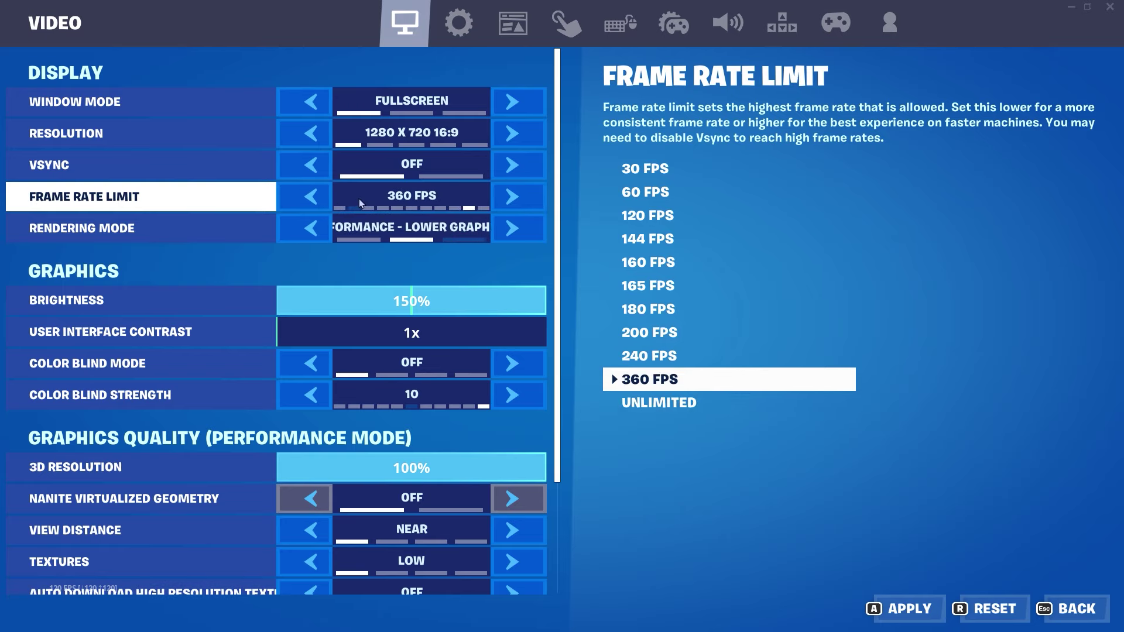
click(311, 196)
scroll(269, 308, down, 2)
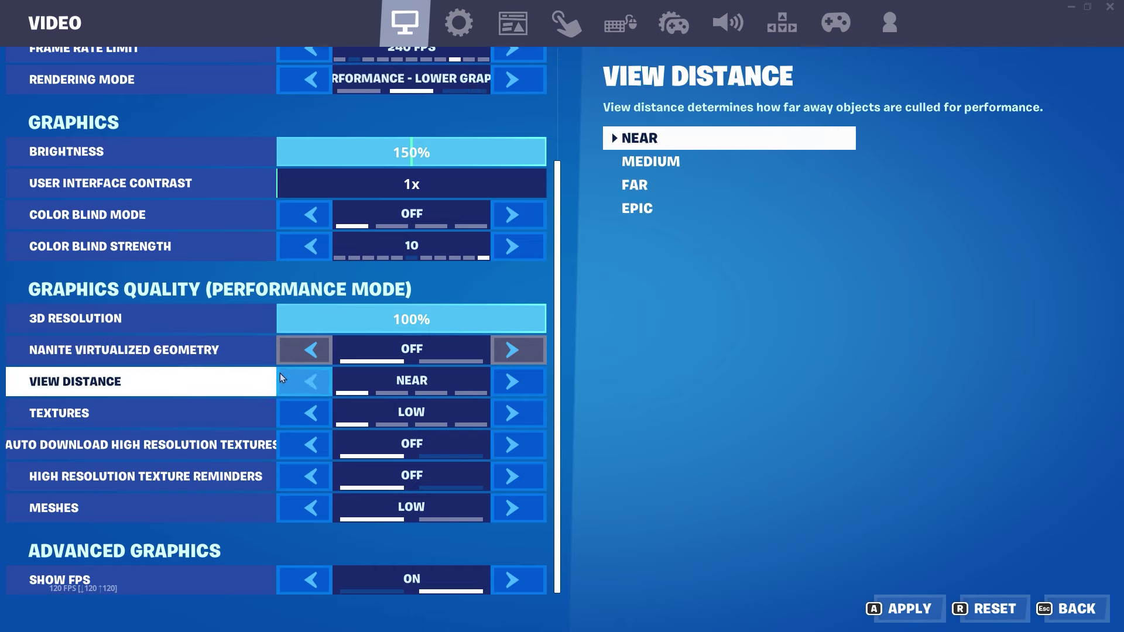
Step: Try Epic for Textures and View Distance, then return them to Low and Near
click(318, 411)
click(314, 390)
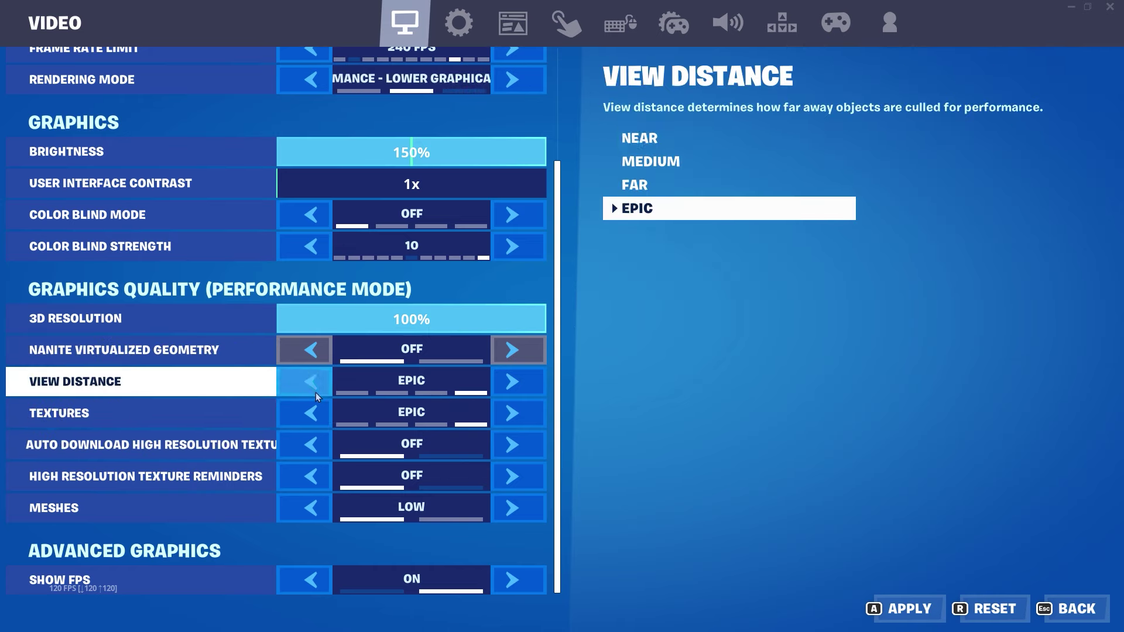
click(528, 421)
click(511, 388)
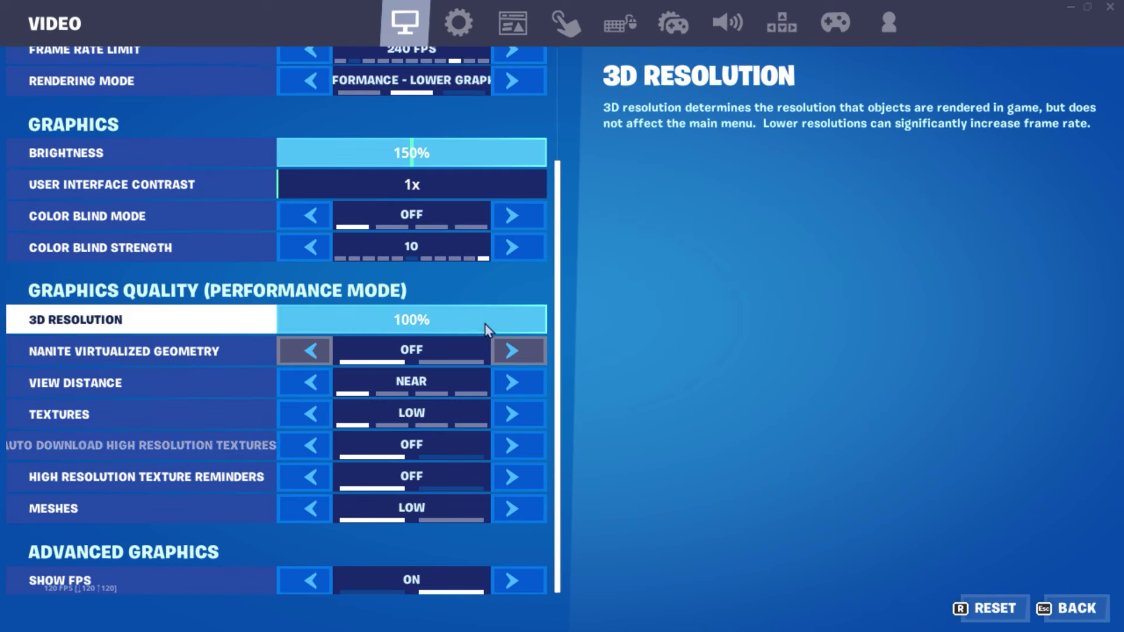
scroll(494, 294, up, 3)
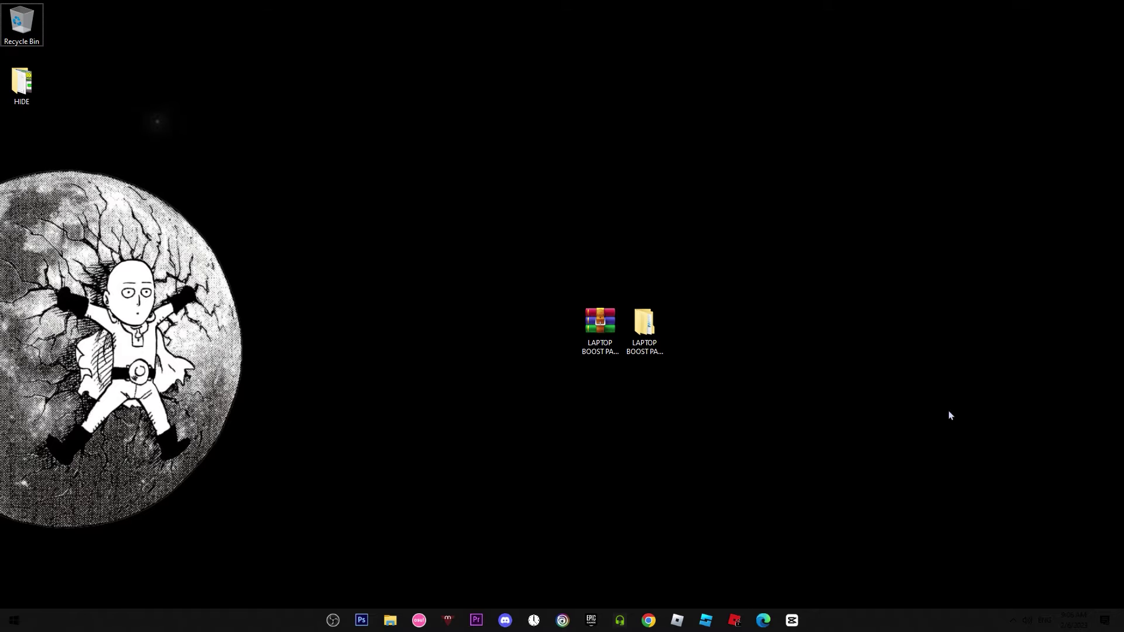
Step: Launch Windows Settings from the Start menu, reposition it, and go to Gaming
key(super)
click(15, 569)
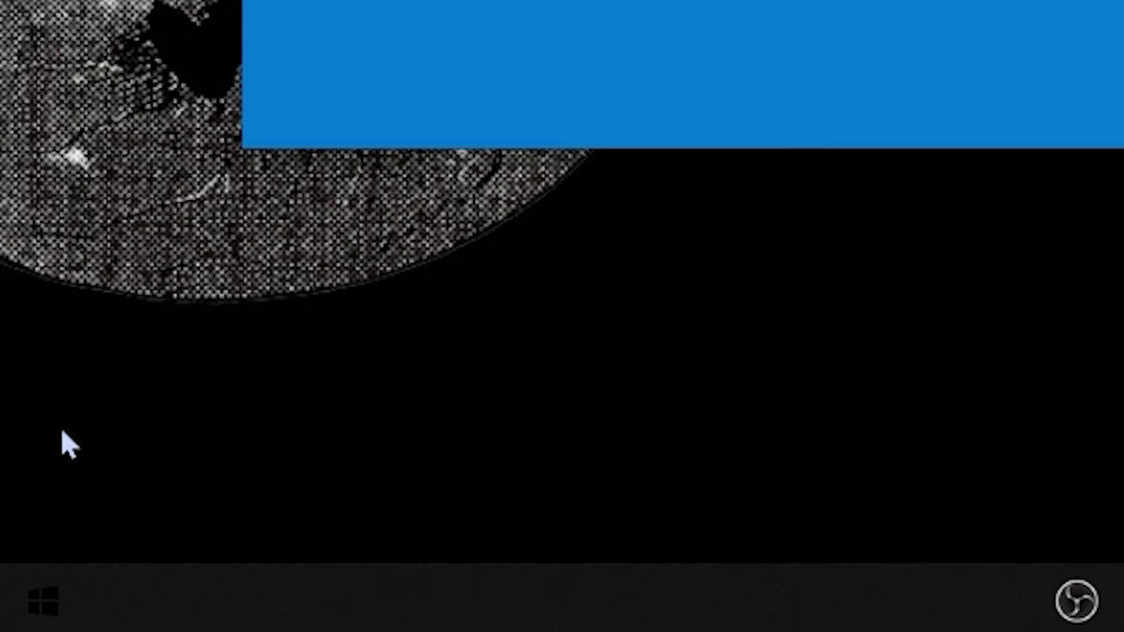
drag(223, 175, 401, 74)
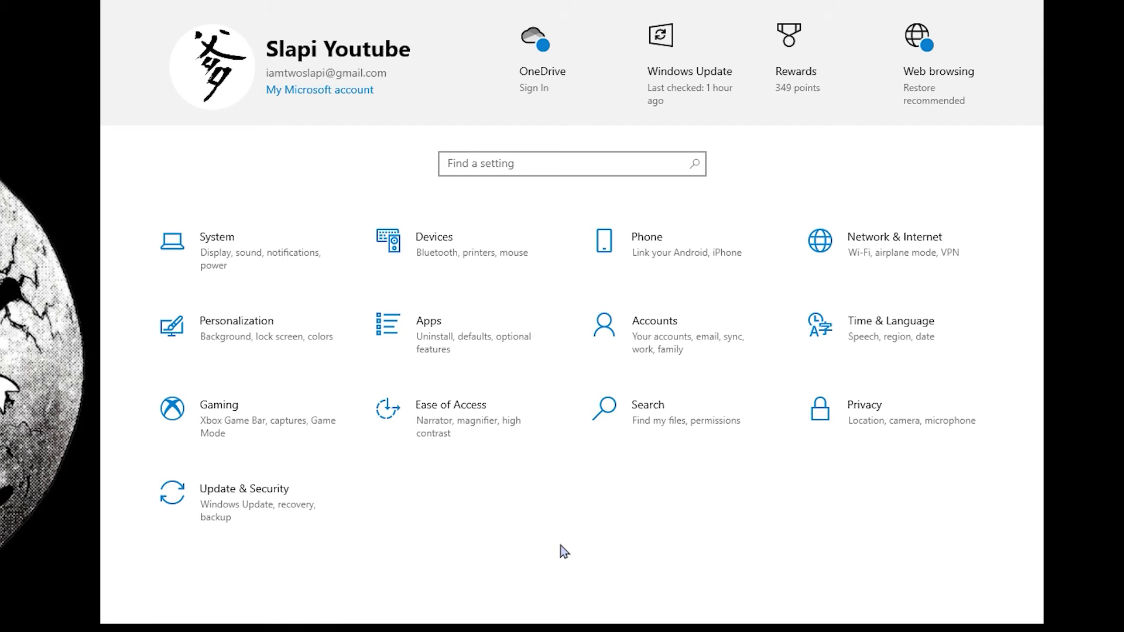
click(290, 419)
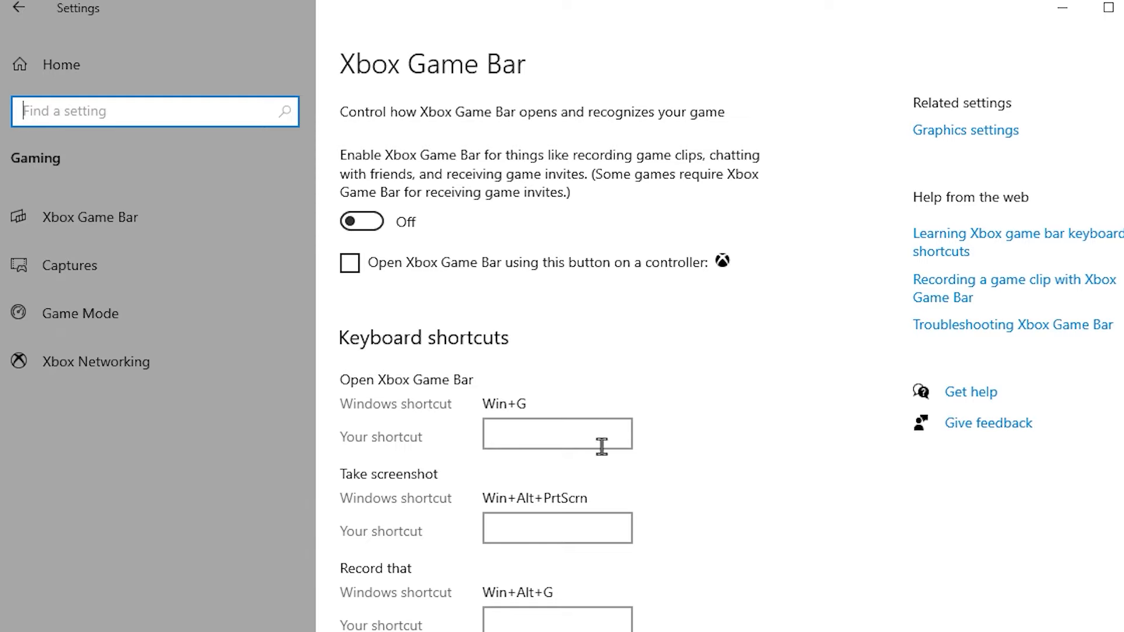
Step: View the Game Mode page to confirm Game Mode is off
click(152, 321)
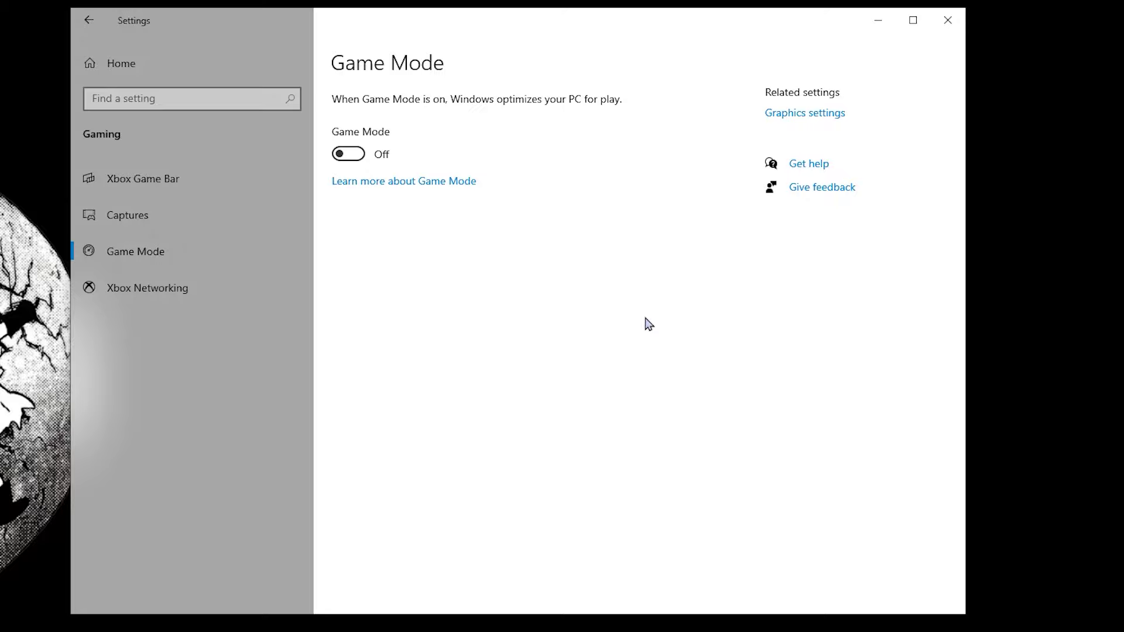
click(810, 121)
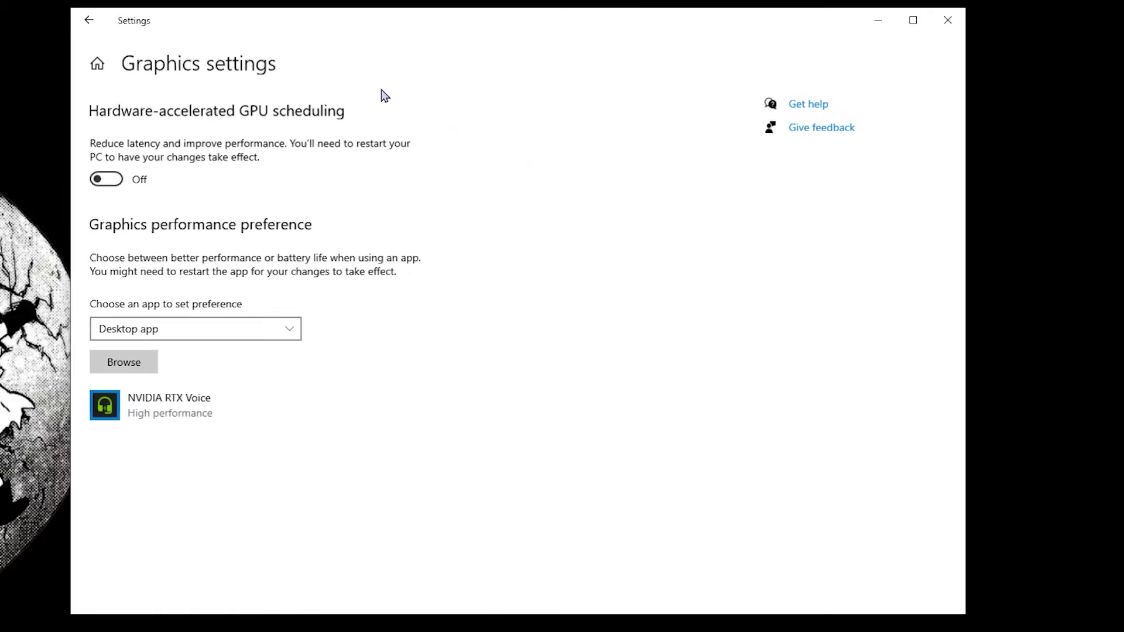
drag(471, 29, 502, 30)
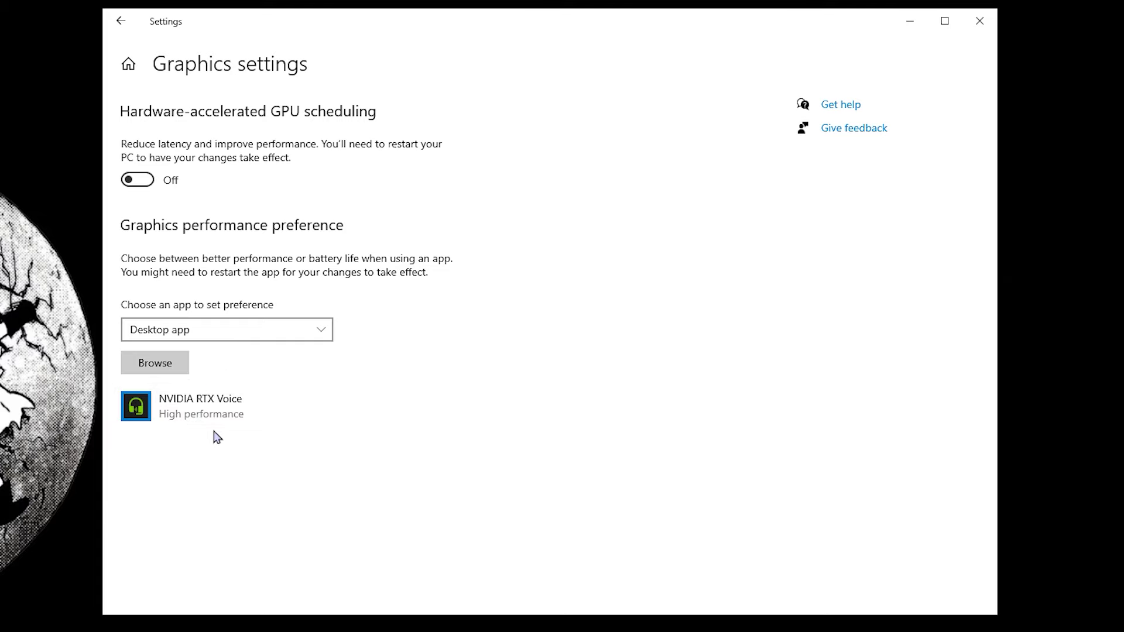
drag(492, 20, 476, 30)
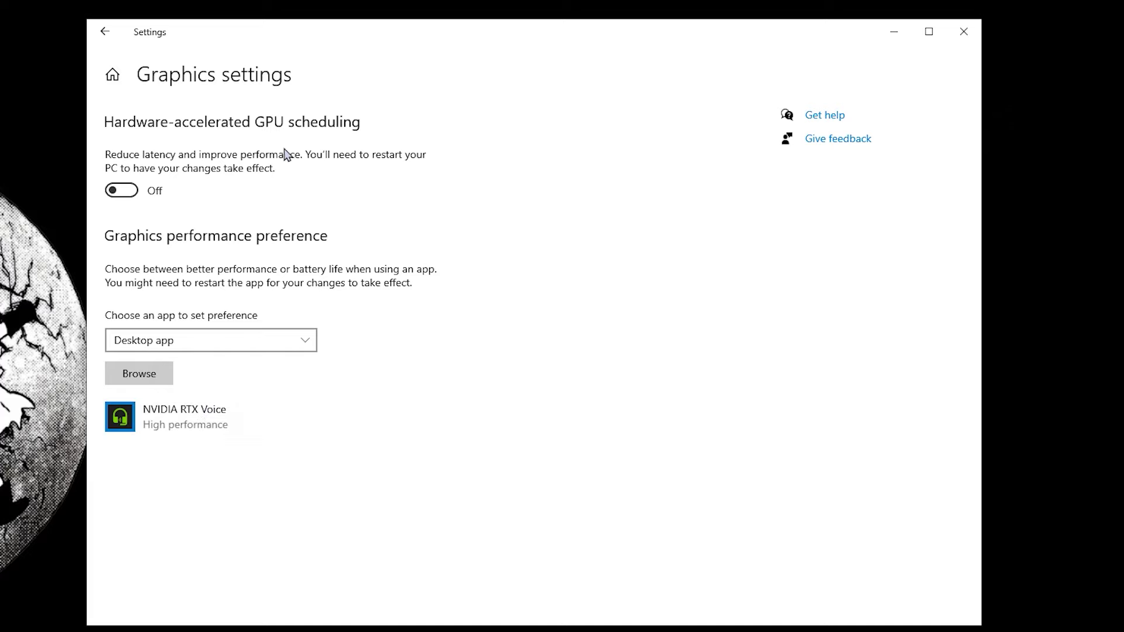
click(132, 192)
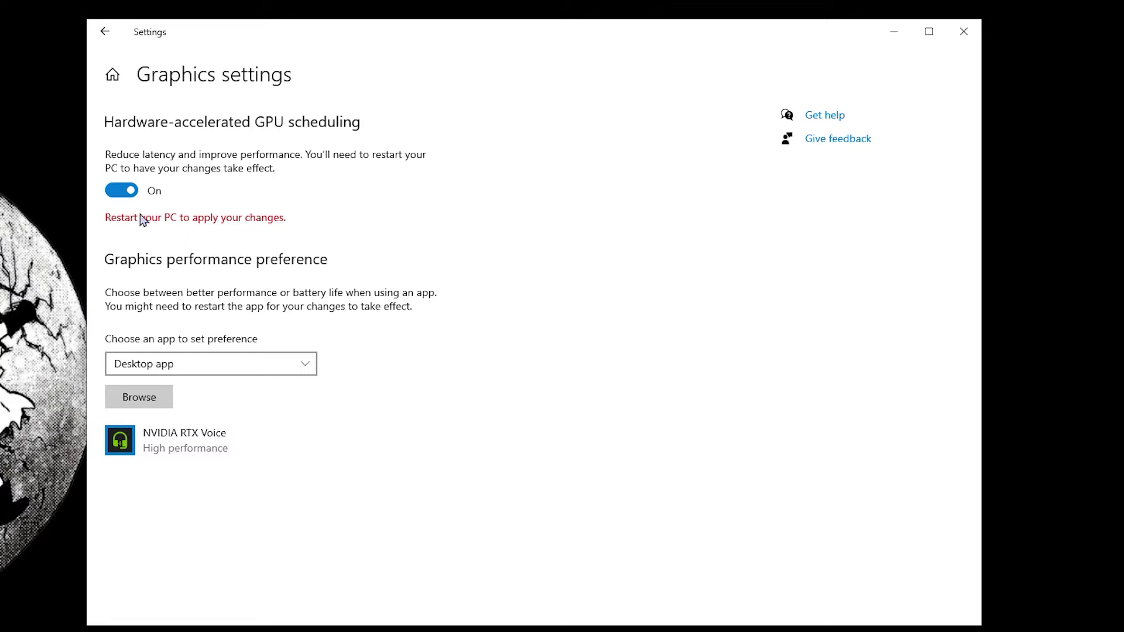
click(120, 192)
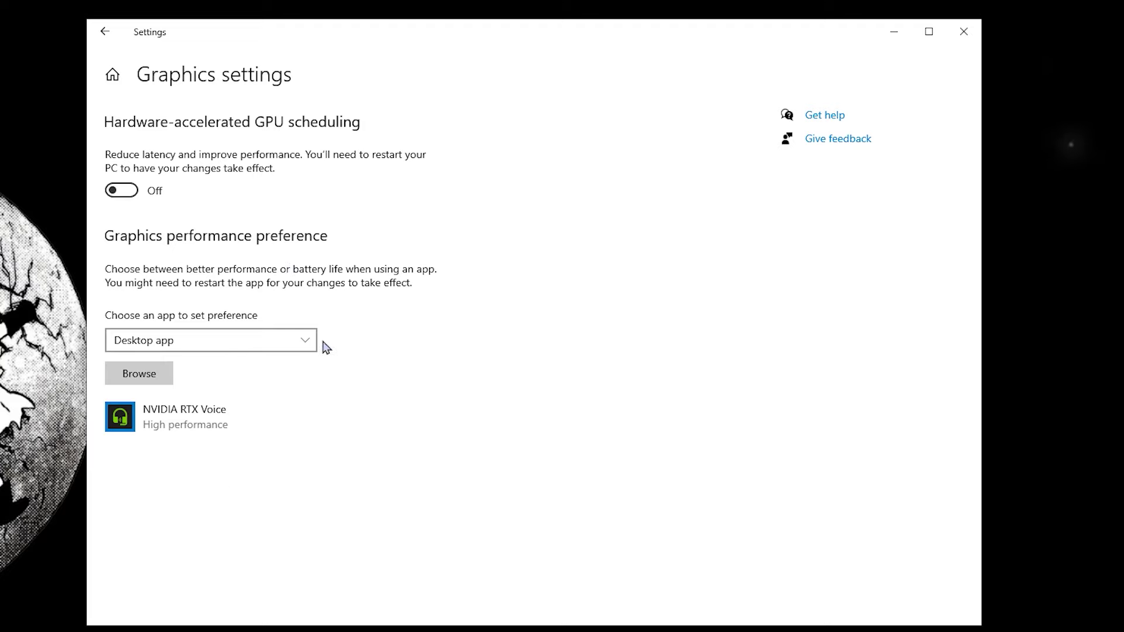
Step: Browse to D:\Epic Games\Fortnite\FortniteGame\Binaries\Win64 in the program picker
click(154, 384)
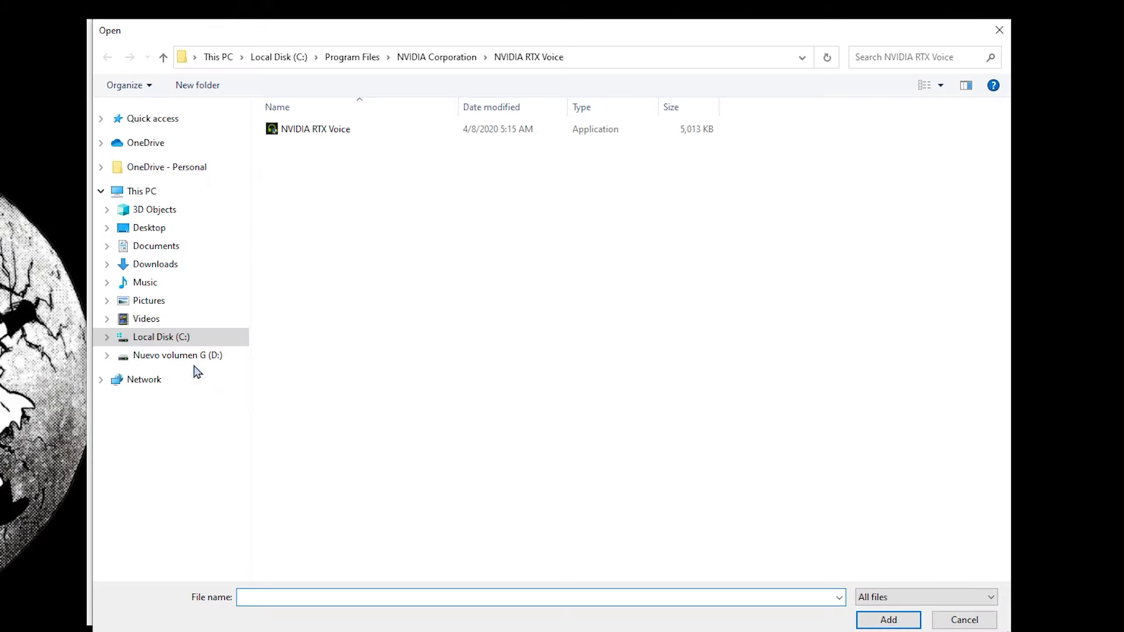
click(175, 354)
double_click(659, 158)
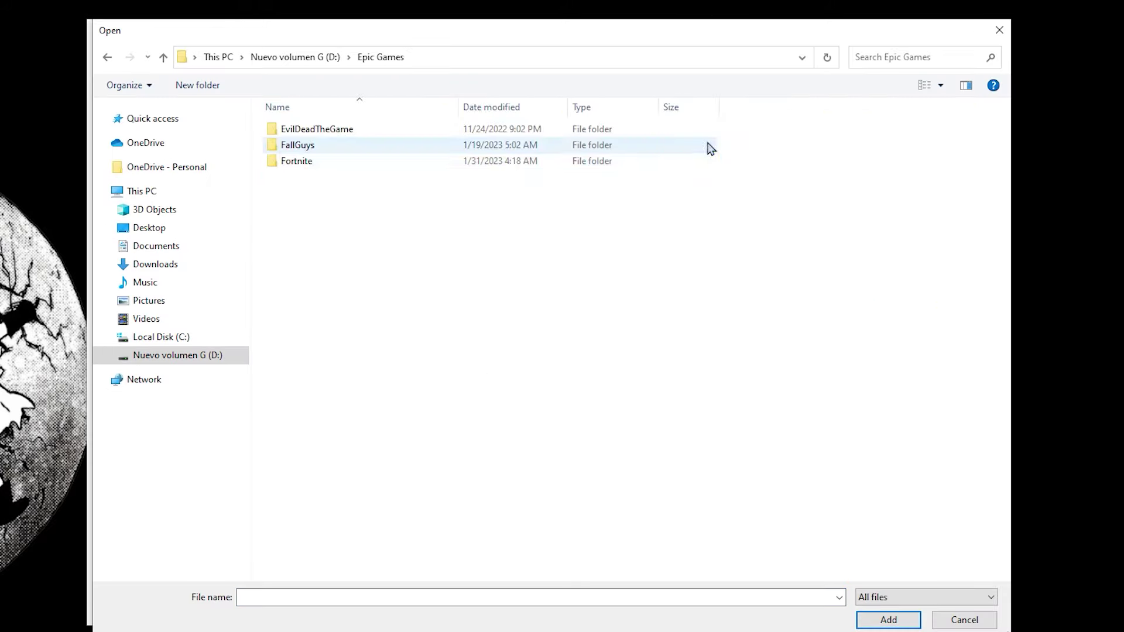
double_click(307, 166)
double_click(321, 177)
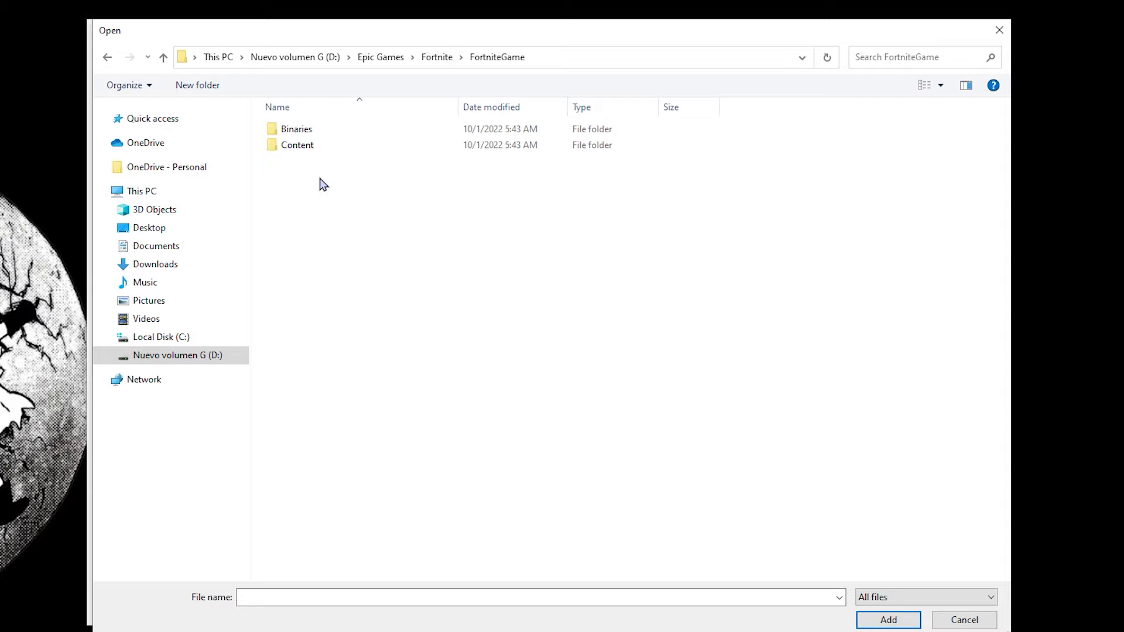
double_click(321, 131)
double_click(316, 146)
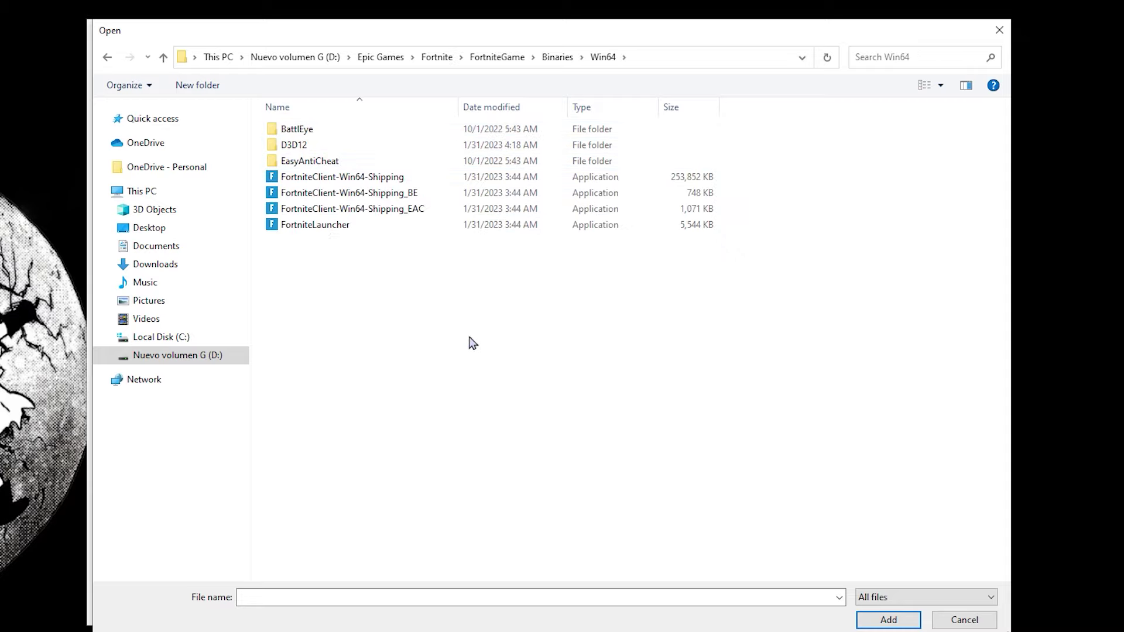
Step: Pick FortniteClient-Win64-Shipping.exe and add it to the graphics preference list
click(346, 177)
click(363, 197)
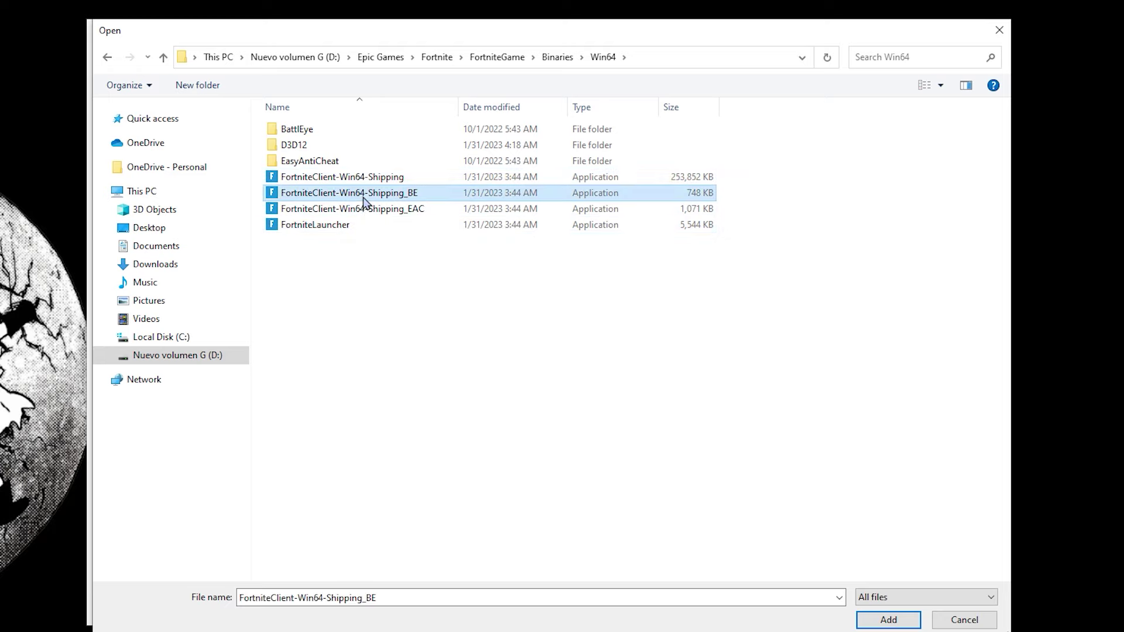
click(369, 223)
click(367, 212)
click(368, 223)
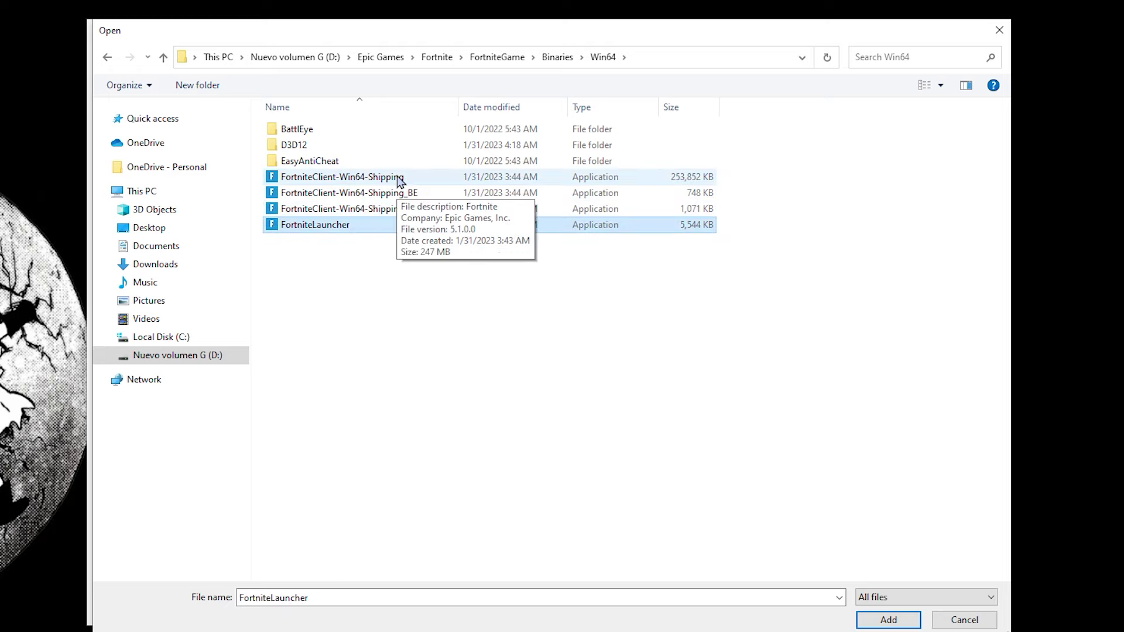
click(418, 180)
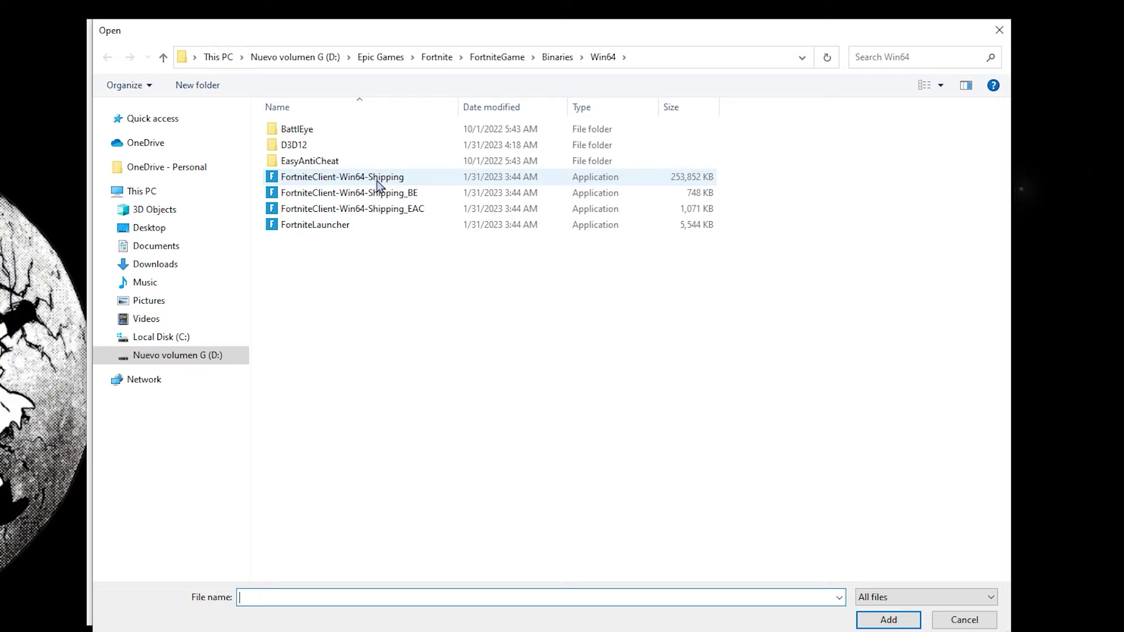
double_click(702, 178)
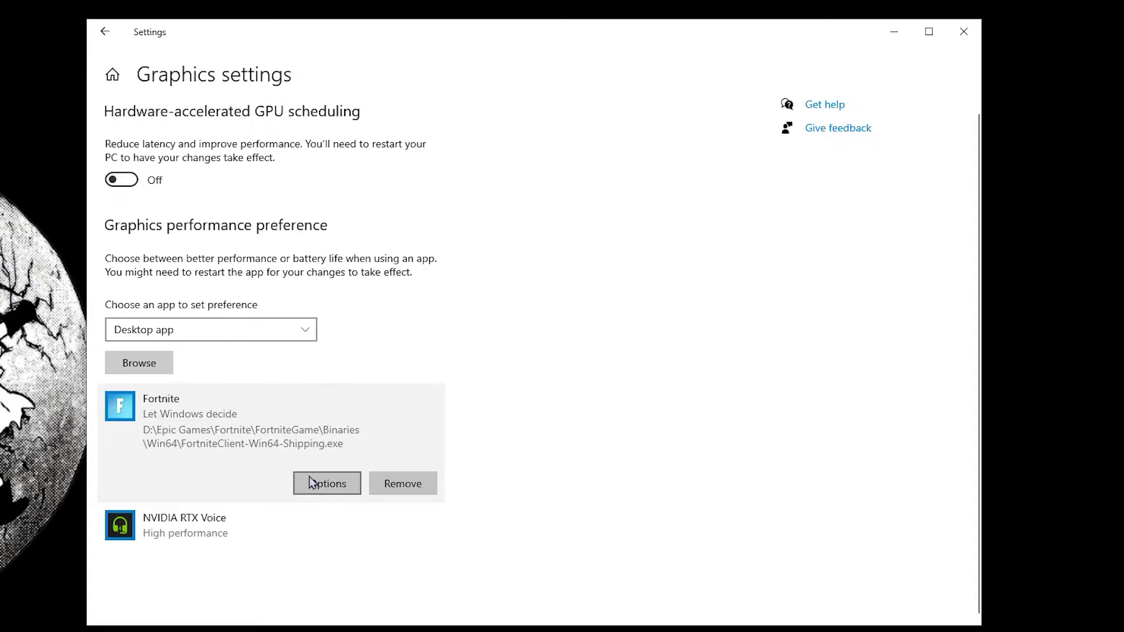
Step: Choose High performance in the Fortnite entry's options, save it, and close Settings
click(326, 483)
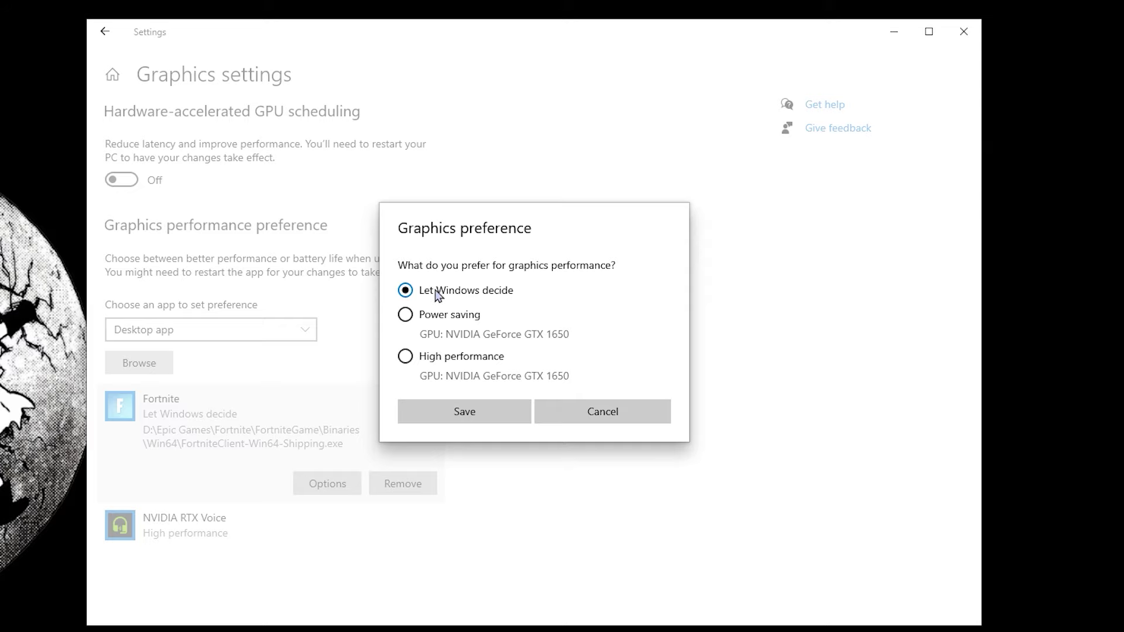
click(433, 319)
click(440, 360)
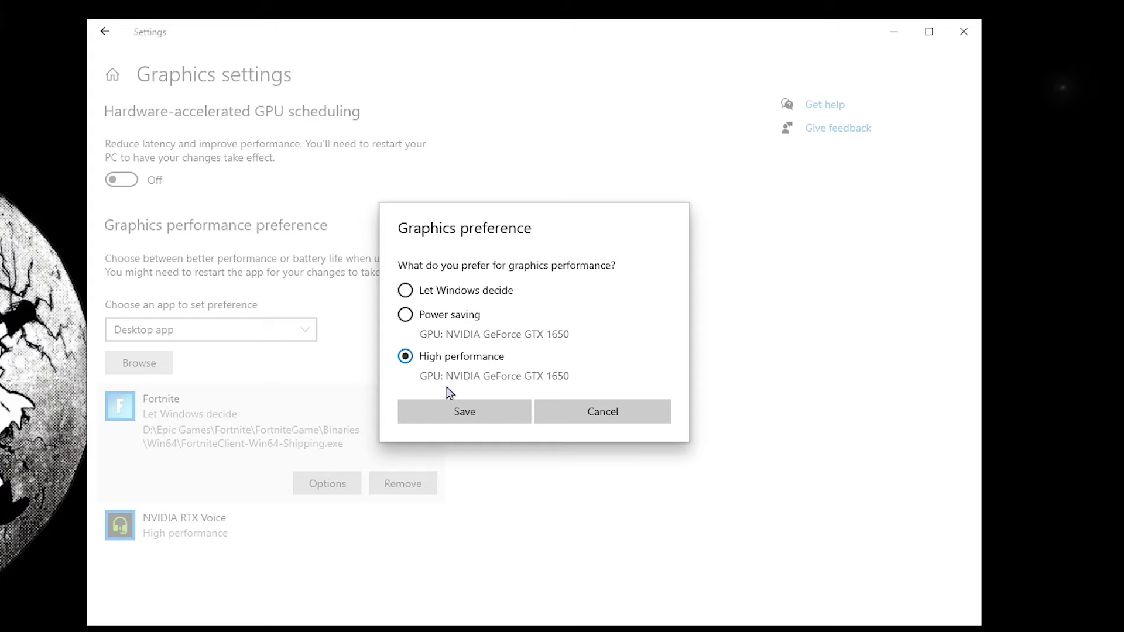
click(444, 419)
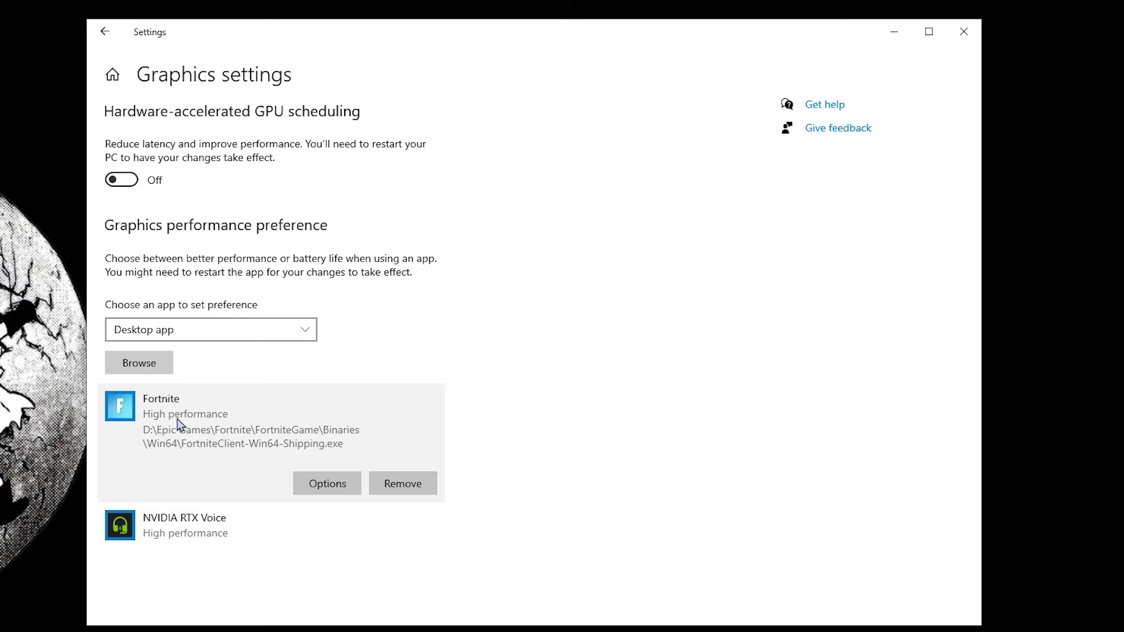
click(963, 37)
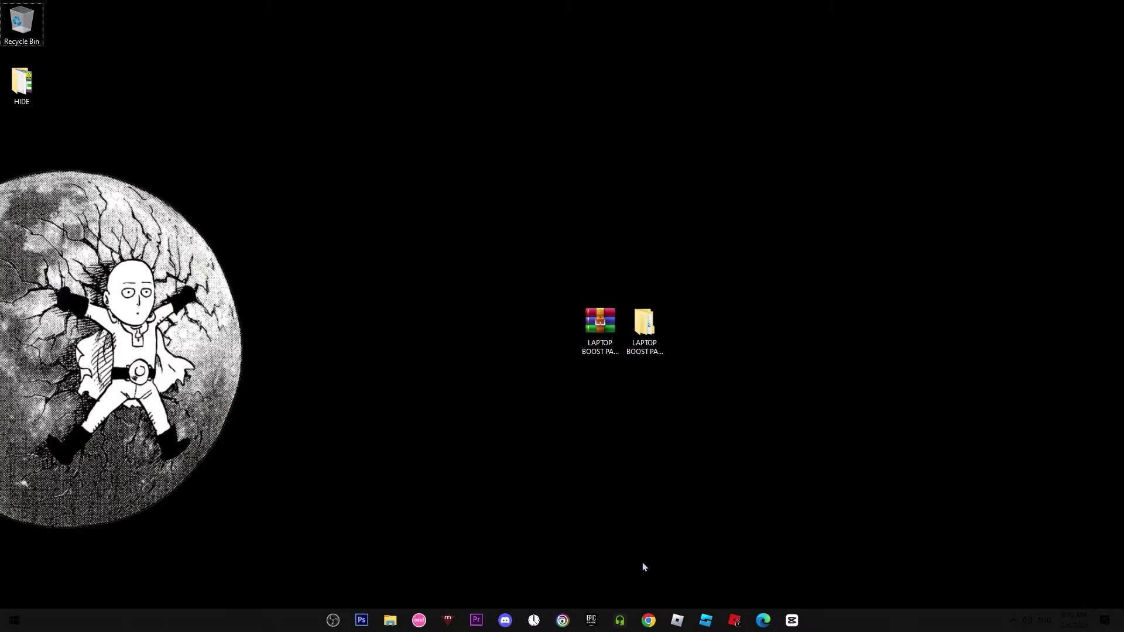
Step: Find 'edit power plan' from Start and make High performance the active power plan
click(14, 620)
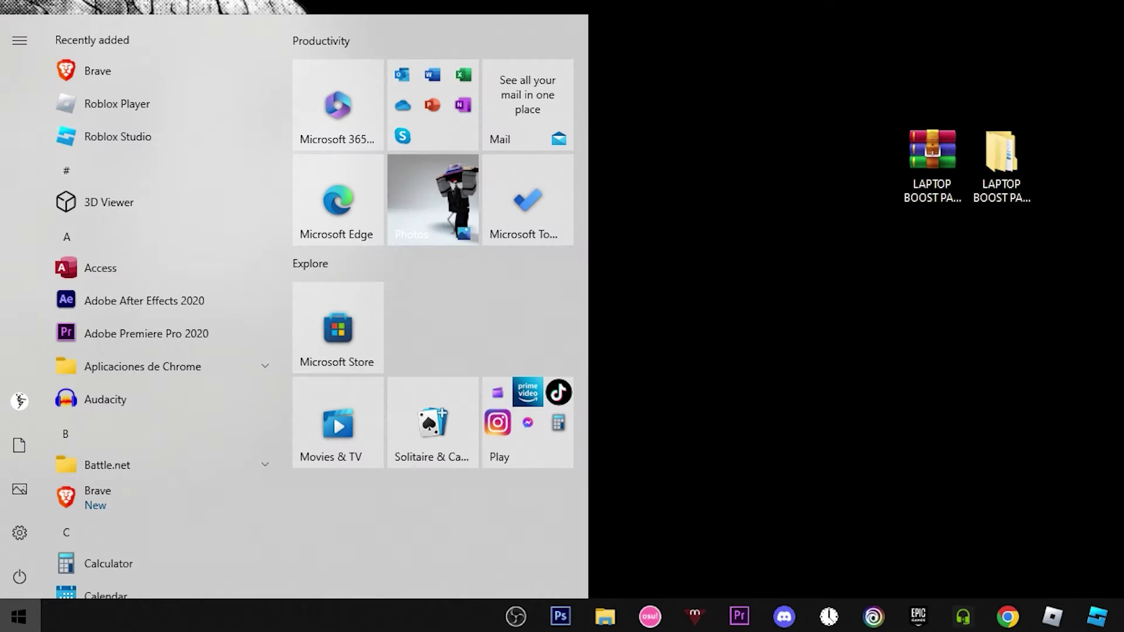
text(edit power plan)
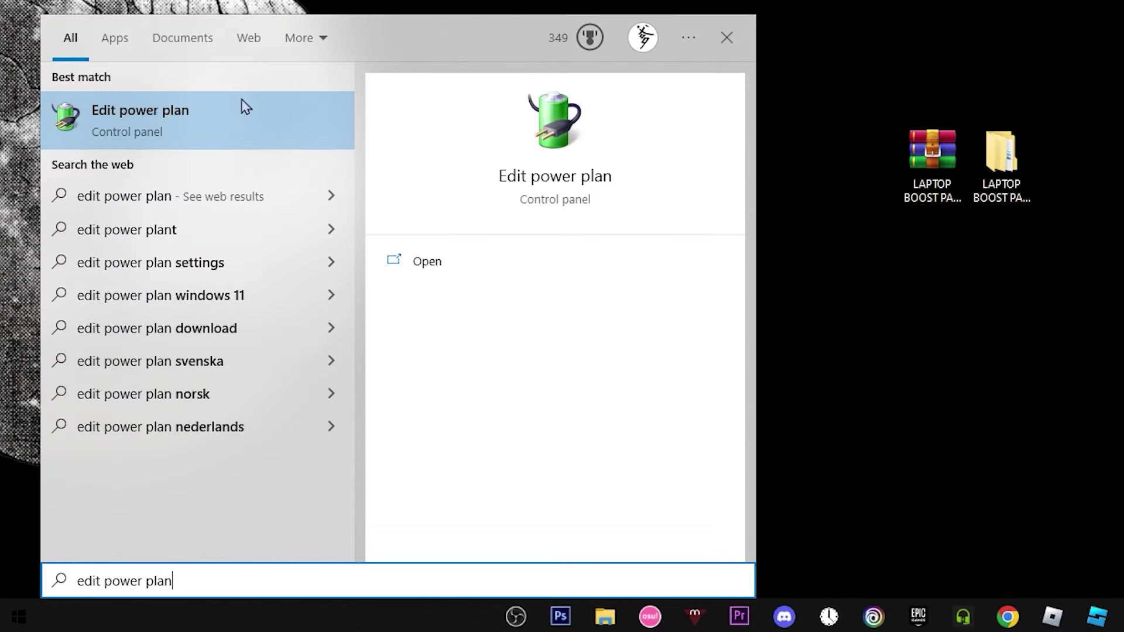
click(455, 261)
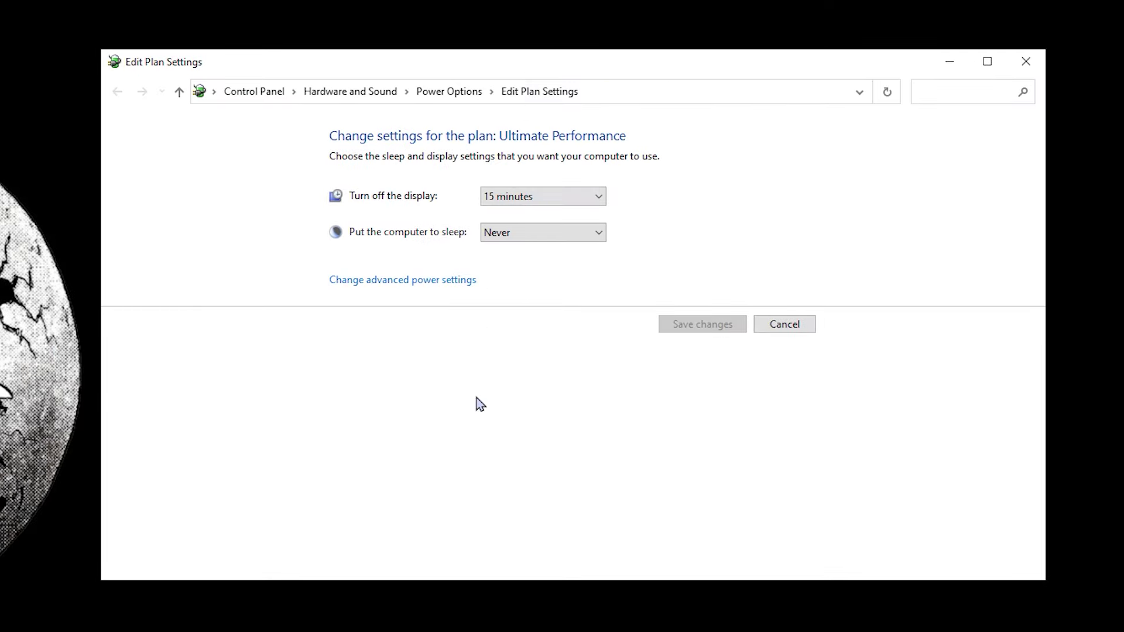
click(459, 96)
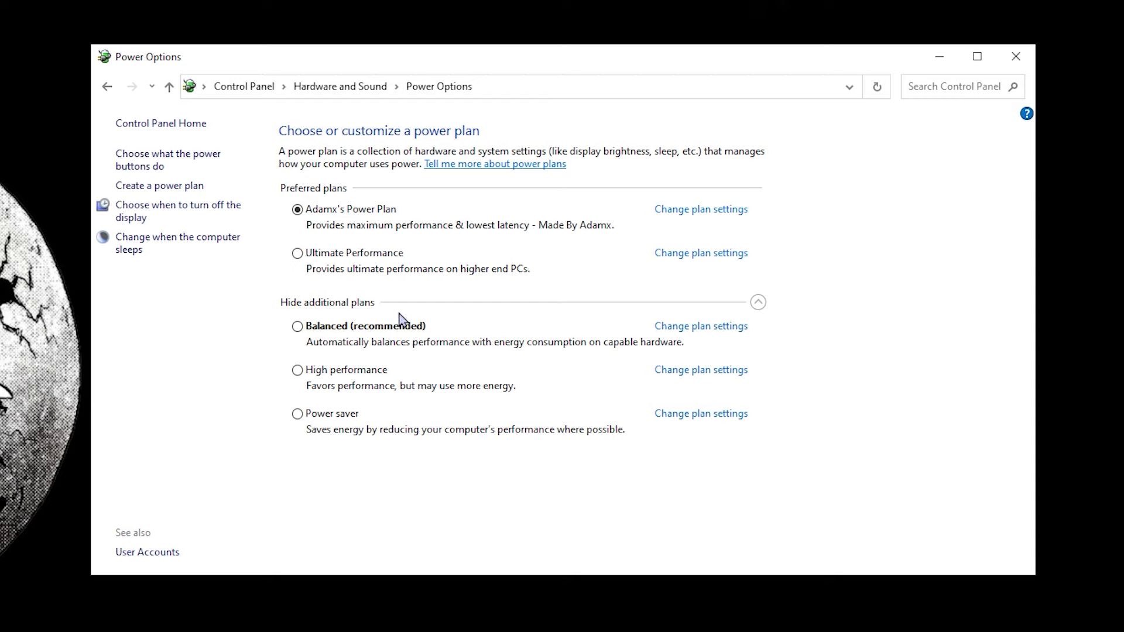
click(354, 377)
click(335, 371)
Step: Close Power Options and move the two boost pack desktop icons one column left
click(1016, 56)
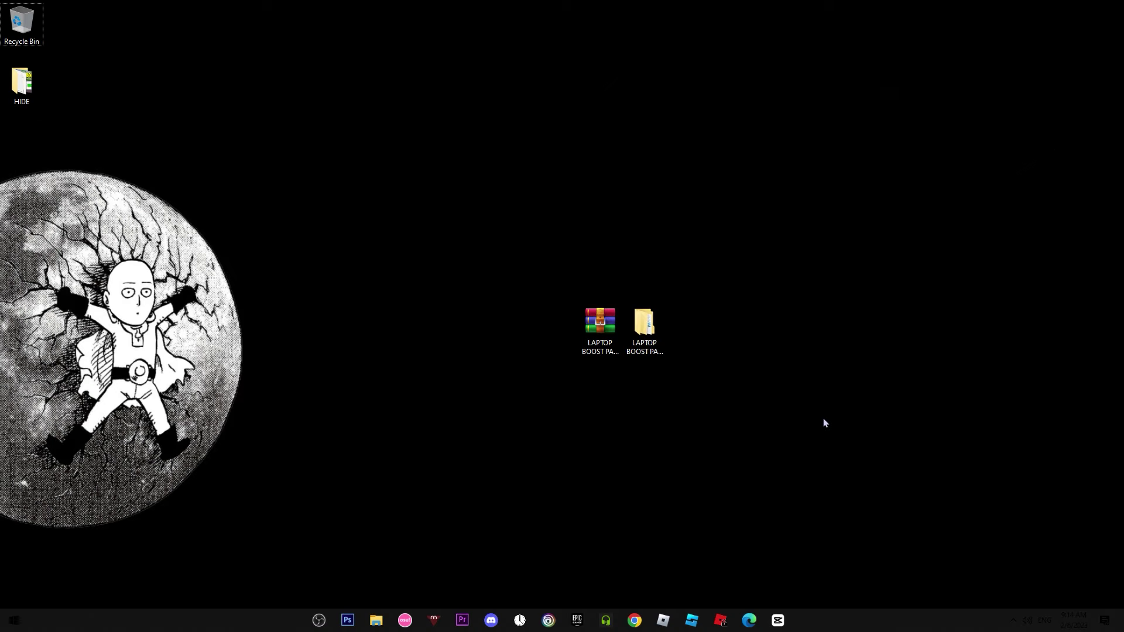
drag(927, 519, 585, 341)
drag(555, 263, 673, 417)
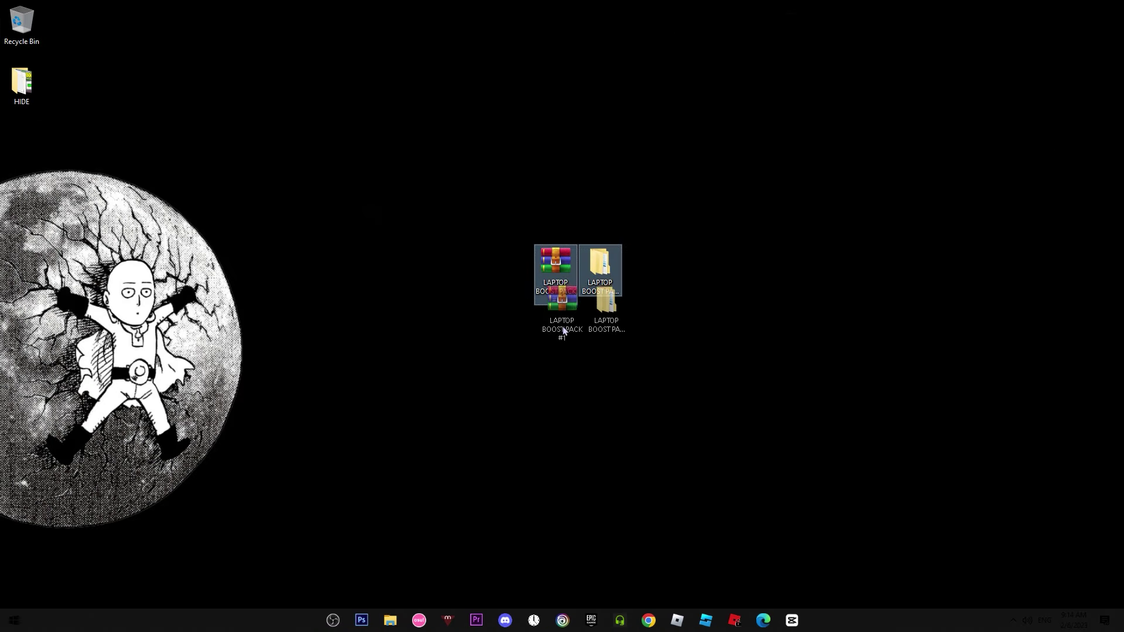
click(636, 442)
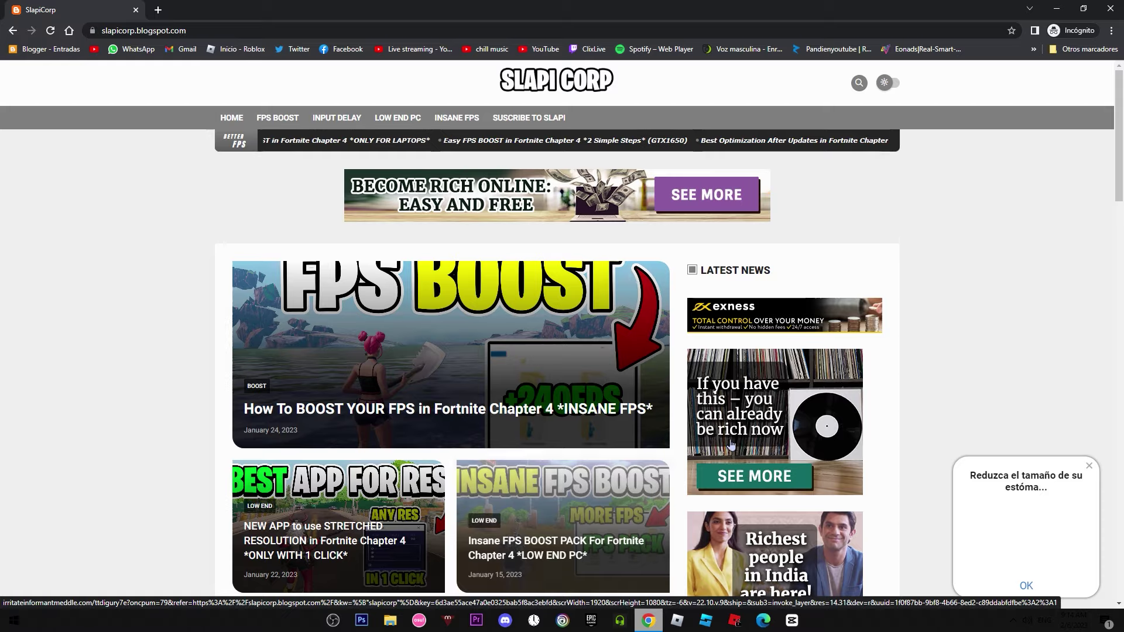
Step: Browse the slapicorp blog in Chrome and close the ad tab that opened
scroll(177, 352, down, 3)
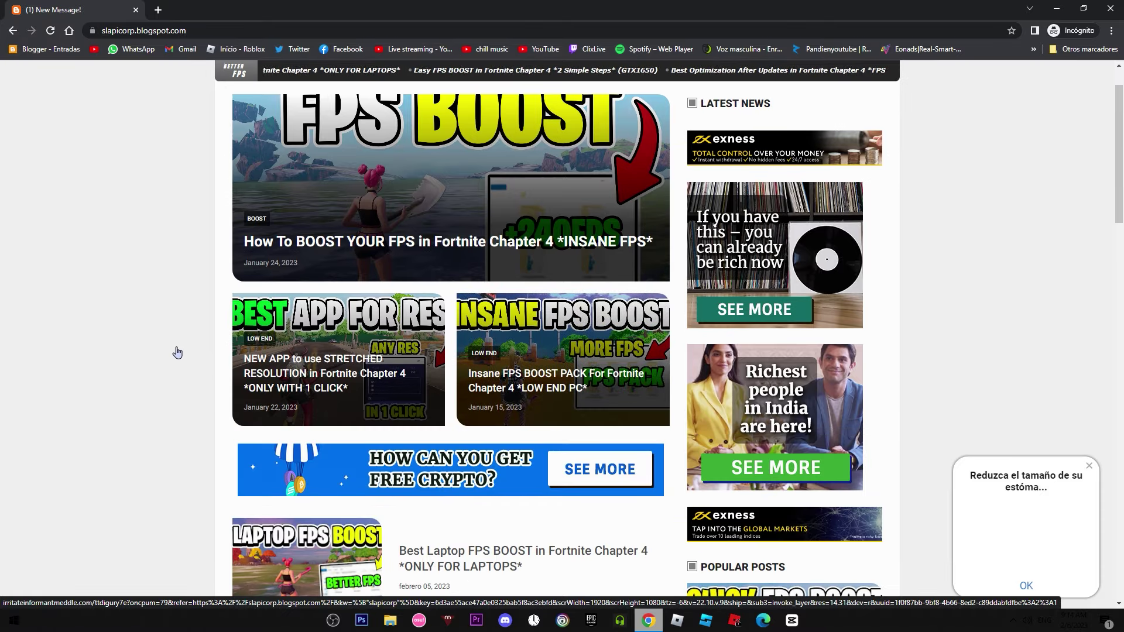
scroll(177, 352, up, 3)
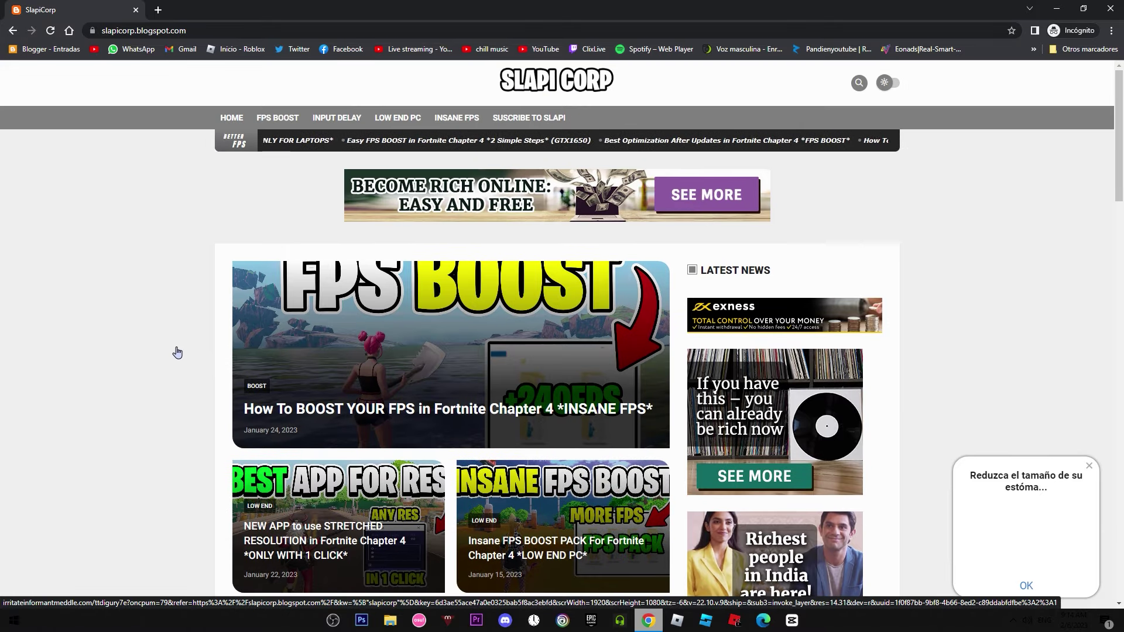
scroll(179, 354, down, 4)
scroll(89, 328, down, 1)
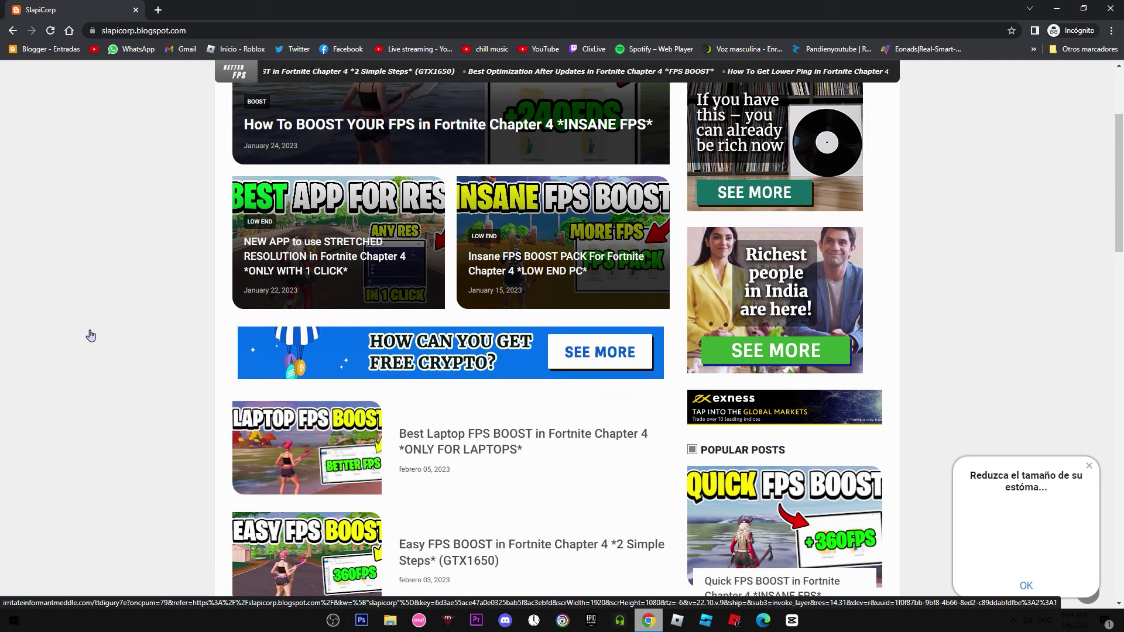
click(90, 336)
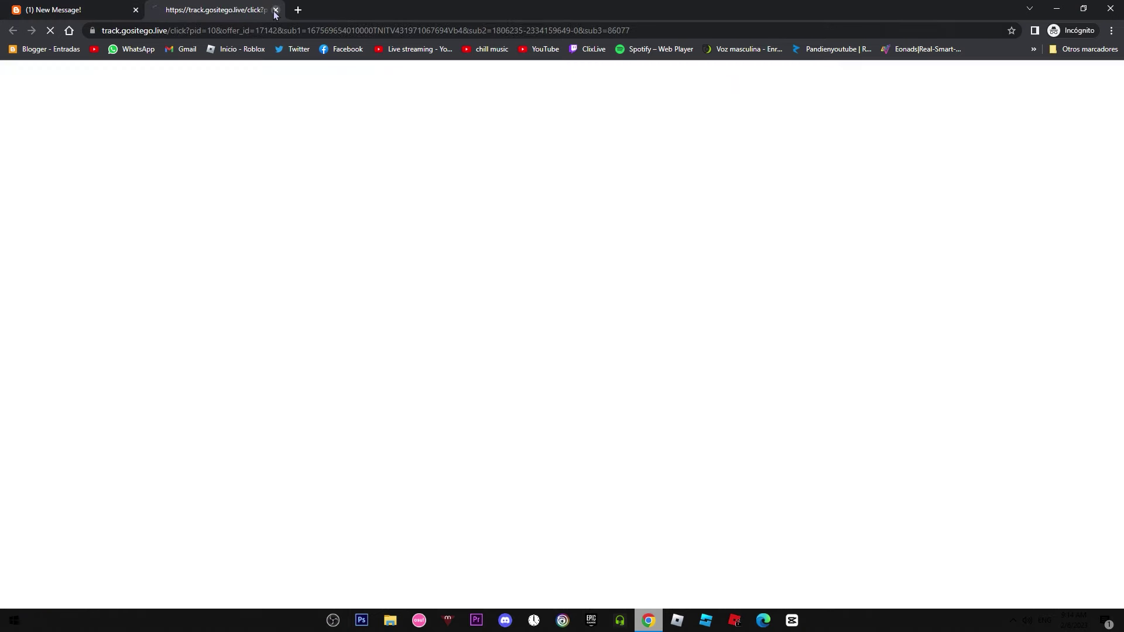
click(275, 10)
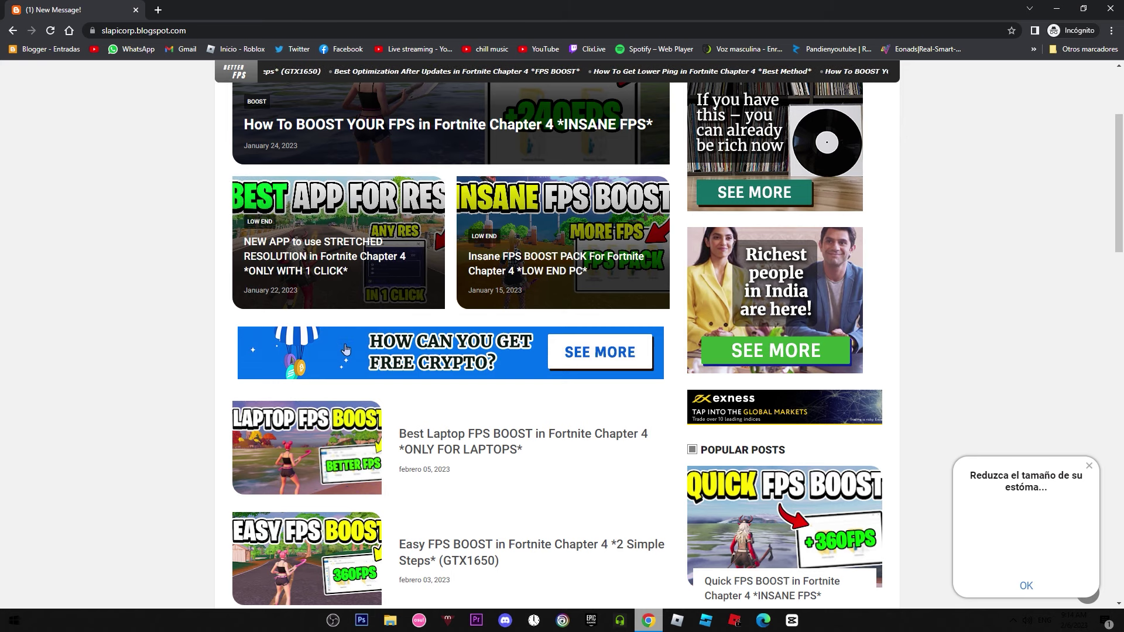
Step: Open the Best Laptop FPS BOOST post and download LAPTOP BOOST PACK #1.rar
scroll(499, 320, down, 2)
click(499, 321)
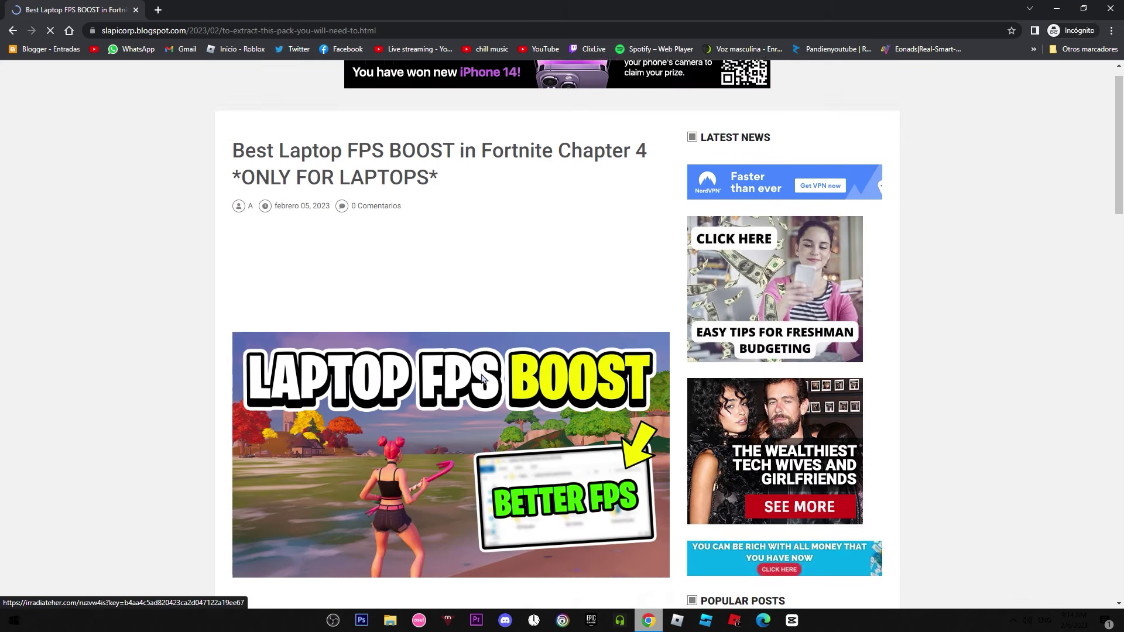
scroll(483, 378, down, 4)
scroll(484, 378, down, 2)
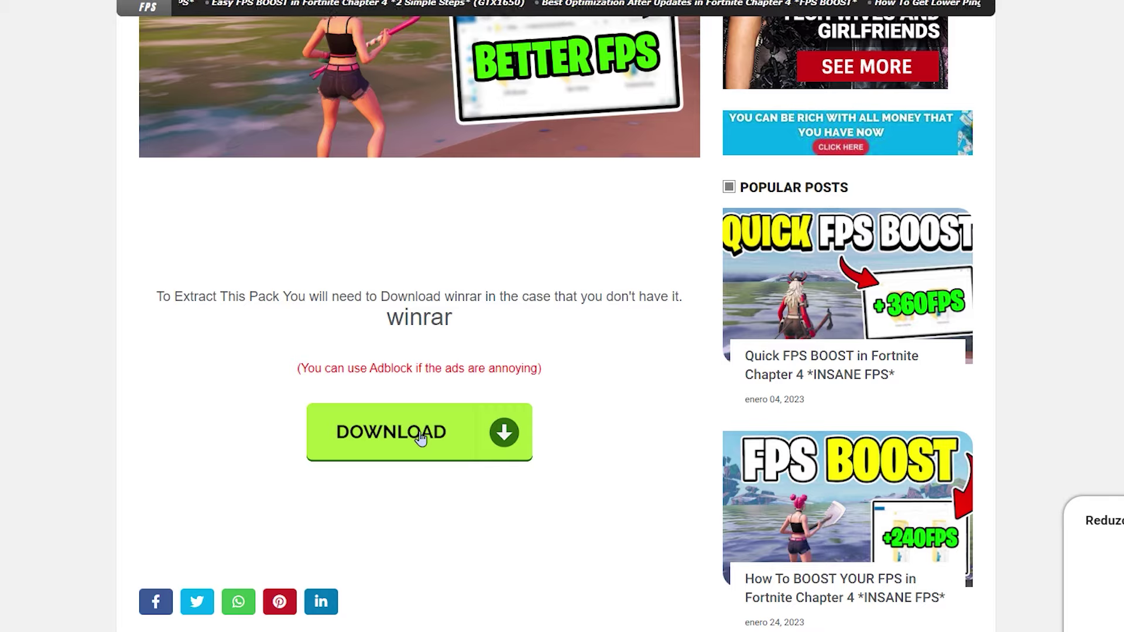
click(450, 407)
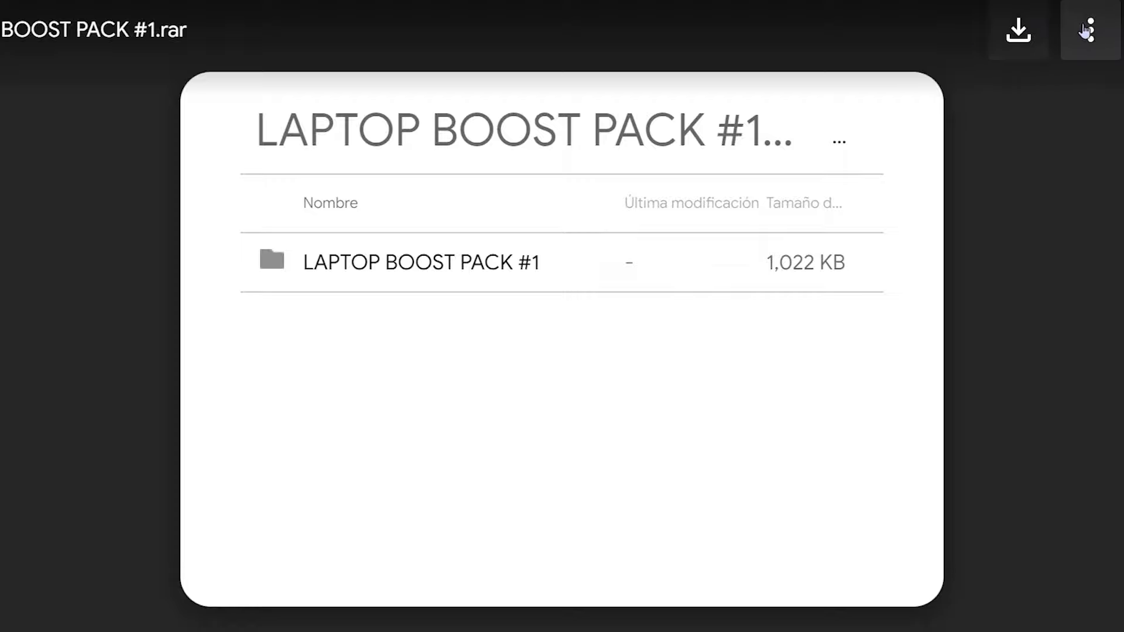
click(1030, 39)
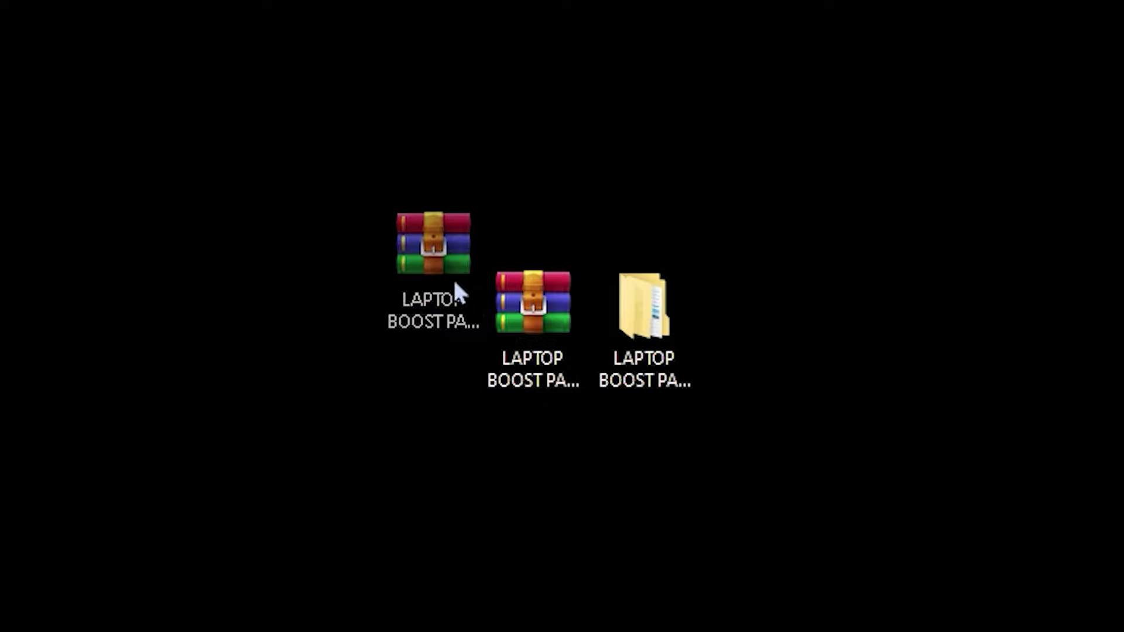
Step: Open the boost pack .rar in WinRAR and dismiss the licence reminder
drag(457, 287, 539, 352)
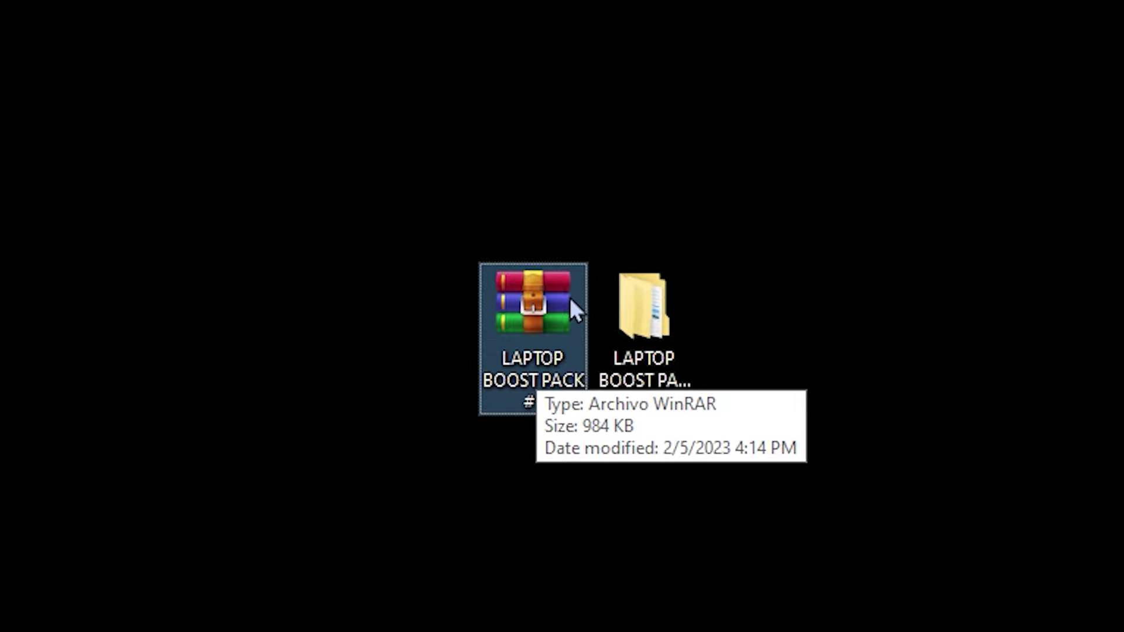
drag(571, 304, 531, 325)
double_click(552, 334)
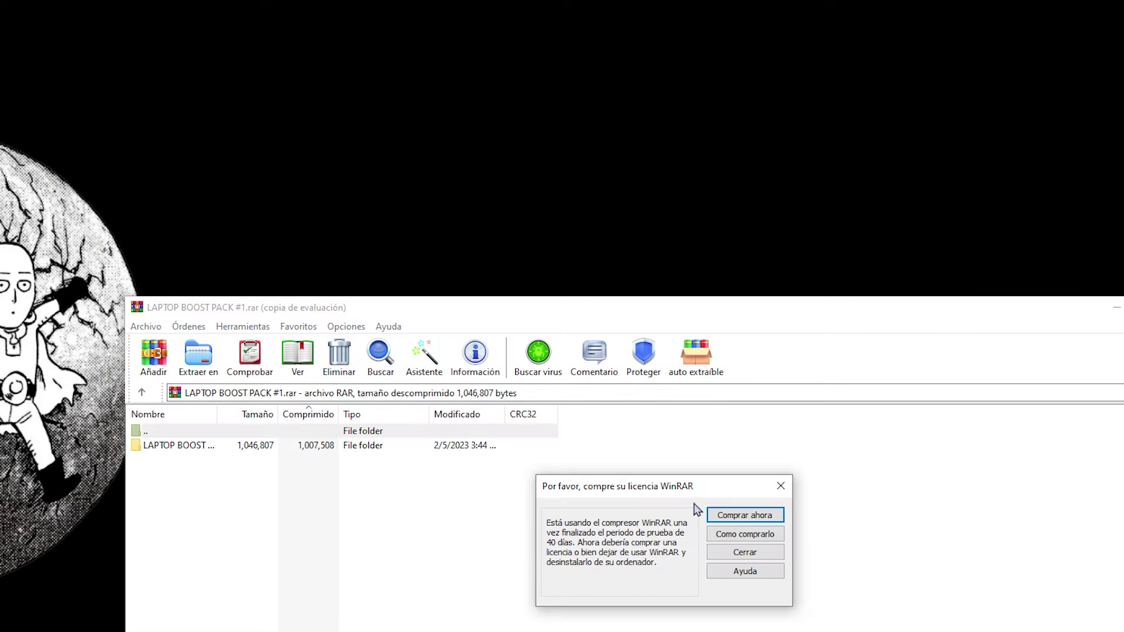
click(780, 486)
drag(461, 312, 976, 118)
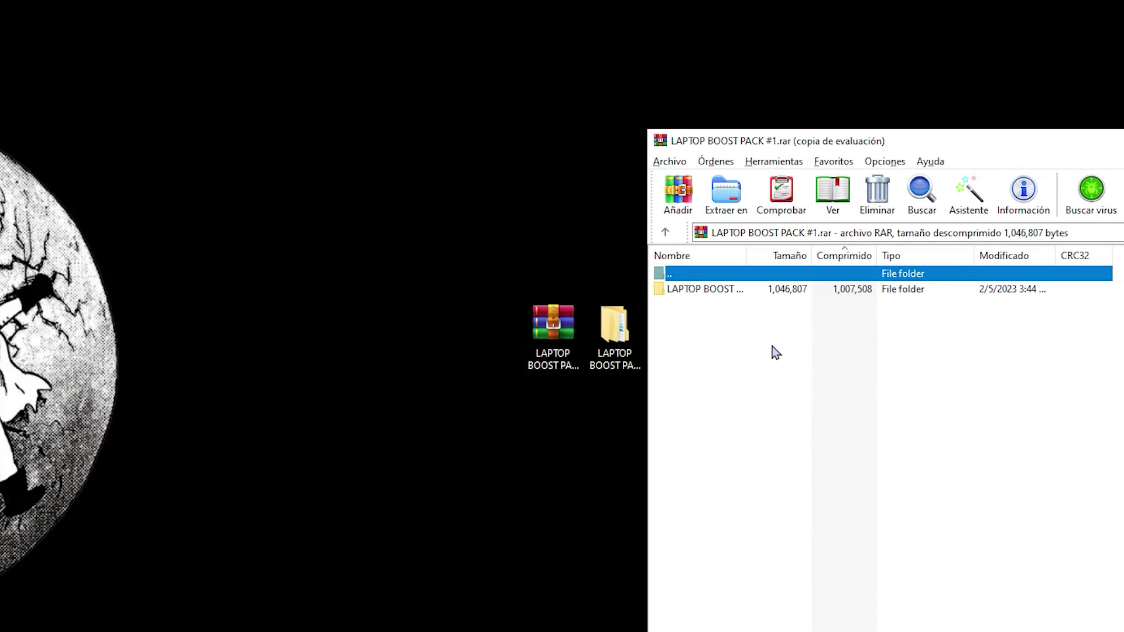
Step: Put CPU Booster, Epic Games and Fortnite Priority into the desktop LAPTOP BOOST PACK #1 folder
click(704, 290)
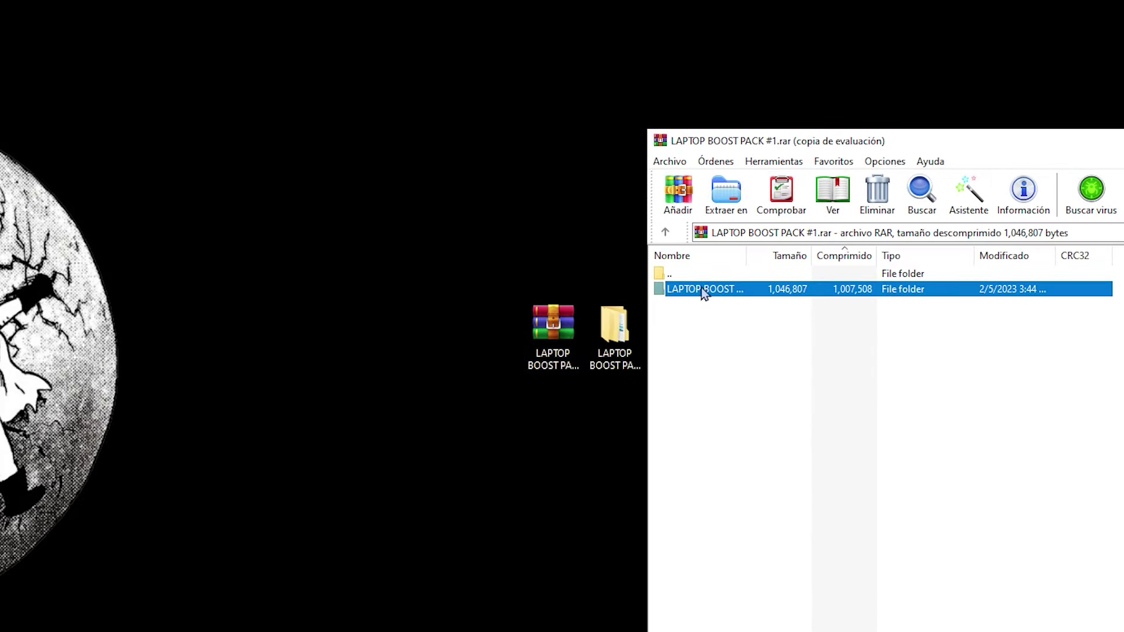
double_click(715, 290)
drag(736, 379, 704, 298)
double_click(622, 329)
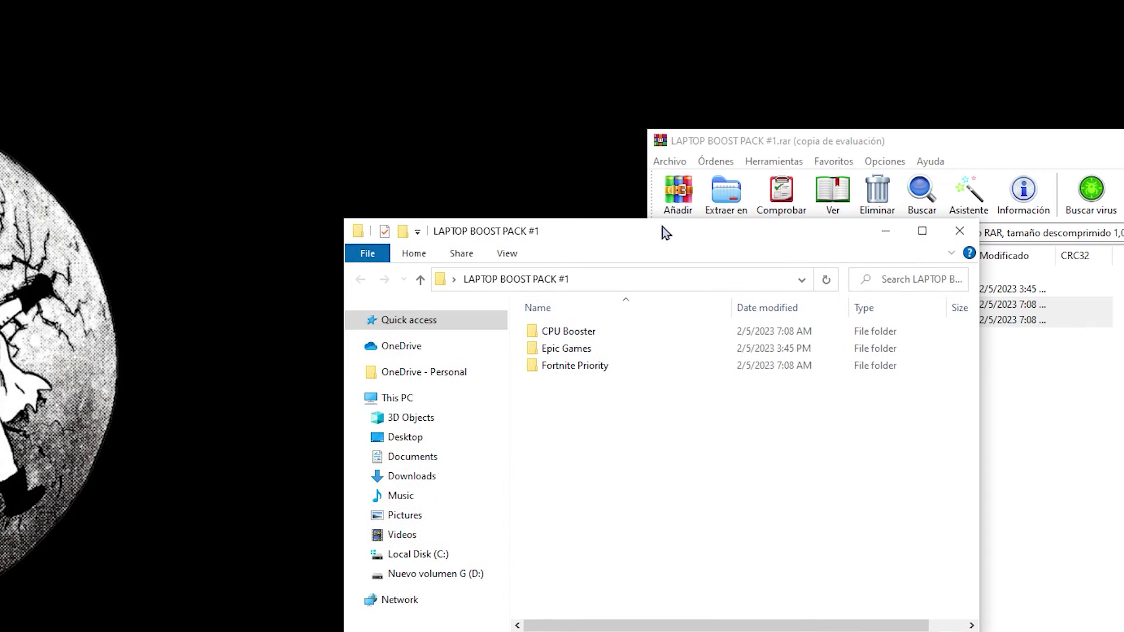
drag(619, 484, 509, 317)
drag(621, 238, 85, 136)
click(730, 130)
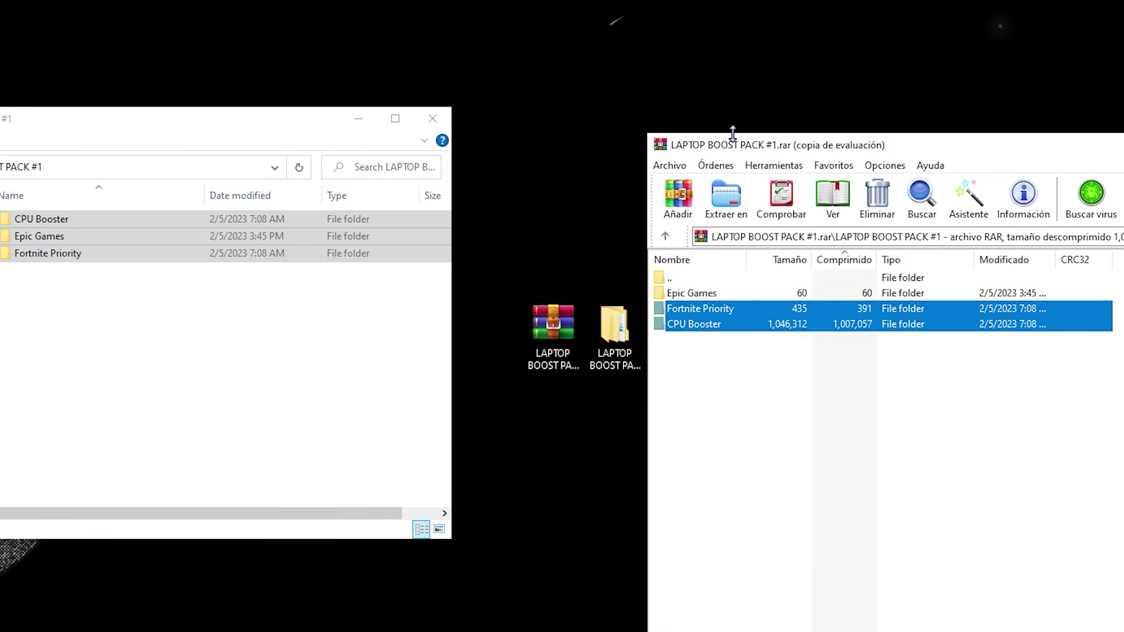